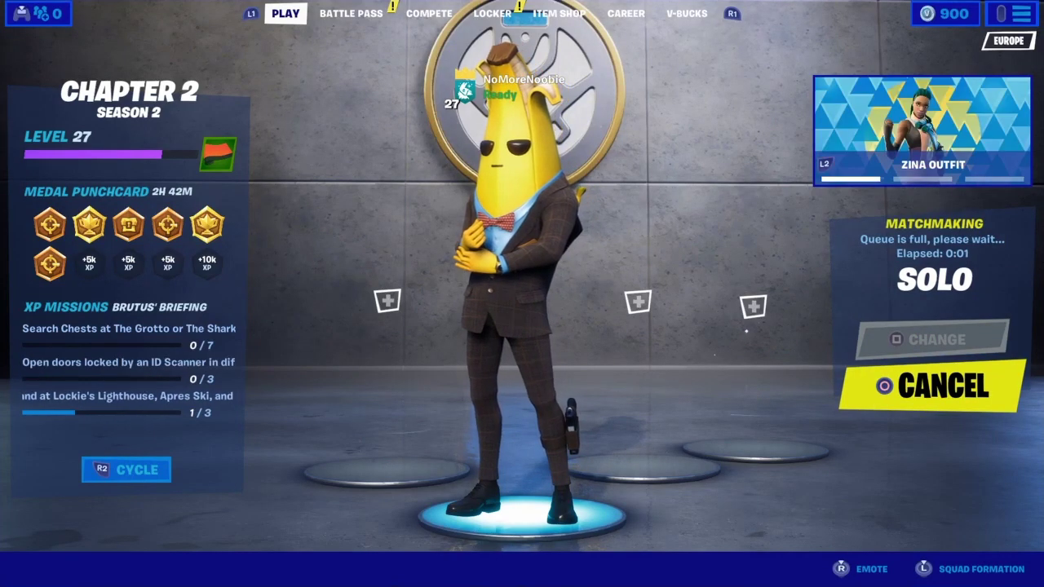
Step: Open the Game settings and adjust the Replays options, toggling Record Creative Mode Replays and keeping Record Replays on
key("Escape")
key("Return")
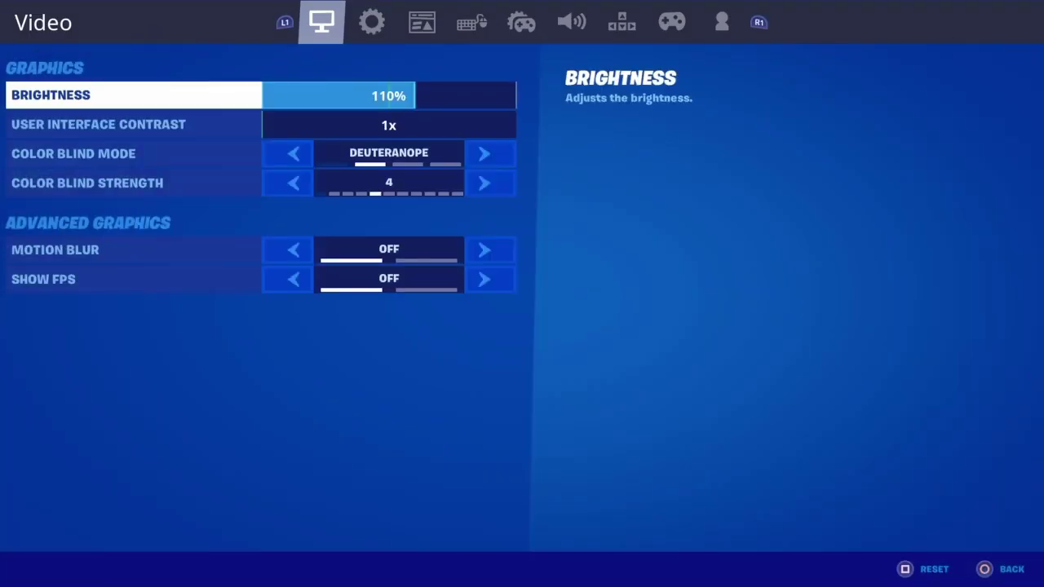
key("Tab")
key("Down")
key("Down")
key("Down")
key("Down")
key("Down")
key("Down")
key("Down")
key("Down")
key("Down")
key("Down")
key("Down")
key("Down")
key("Down")
key("Down")
key("Down")
key("Down")
key("Down")
key("Down")
key("Down")
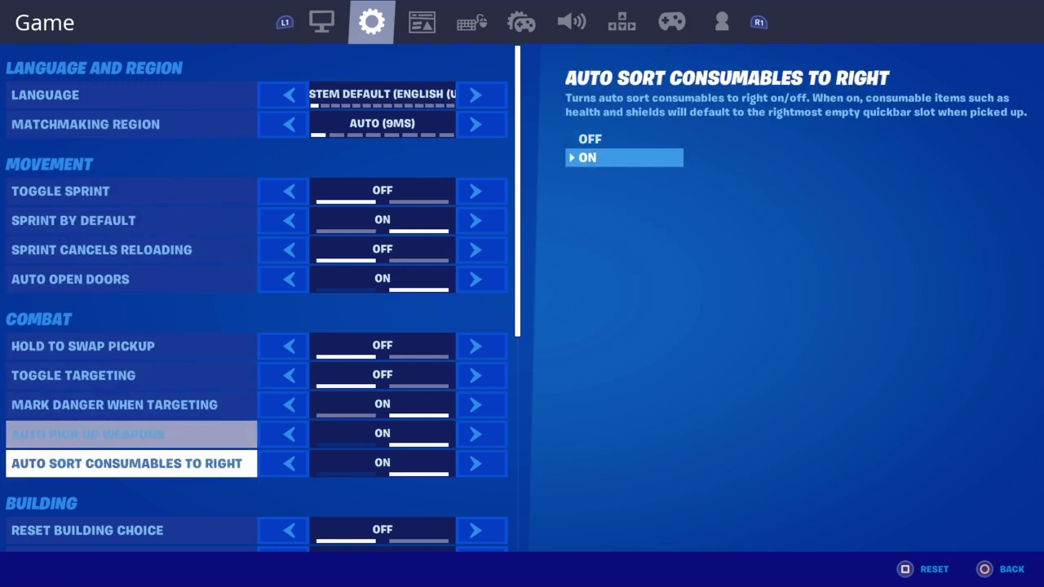
key("Down")
key("Down")
key("Left")
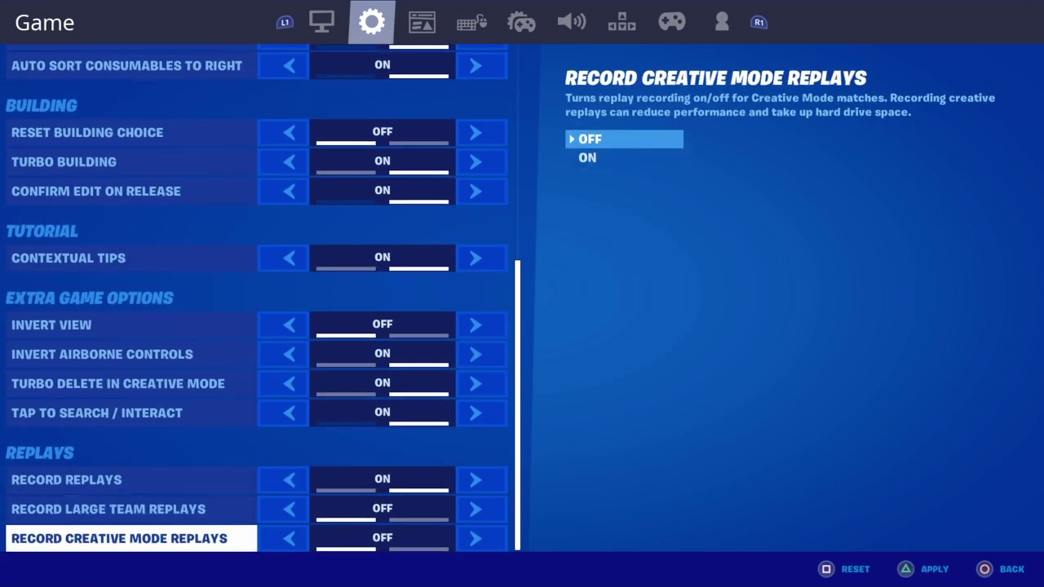
key("Right")
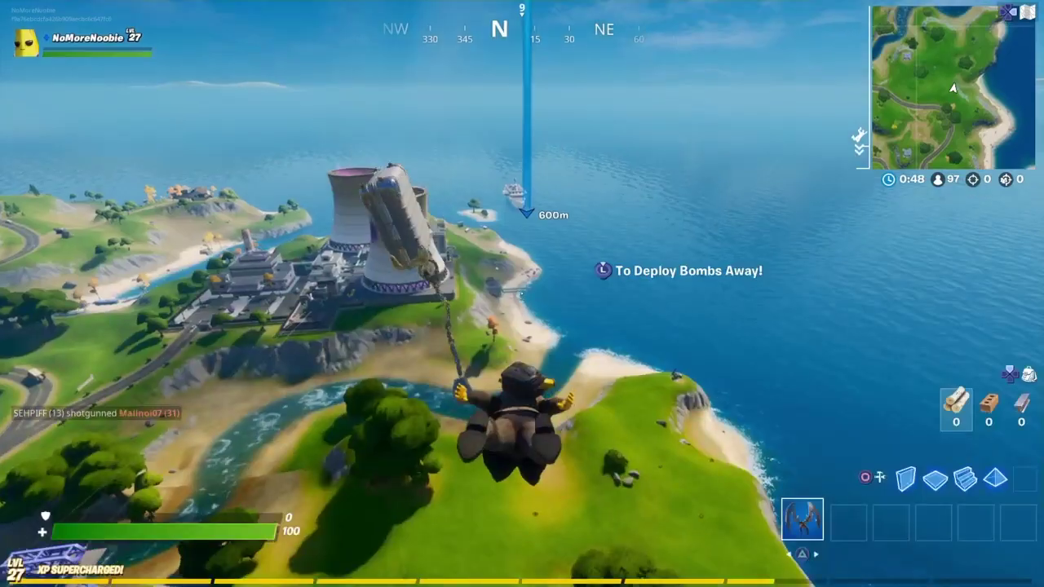
Step: Glide down to Steamy Stacks, pick up the x4 shells on the rooftop and walk to the roof's corner
key("space")
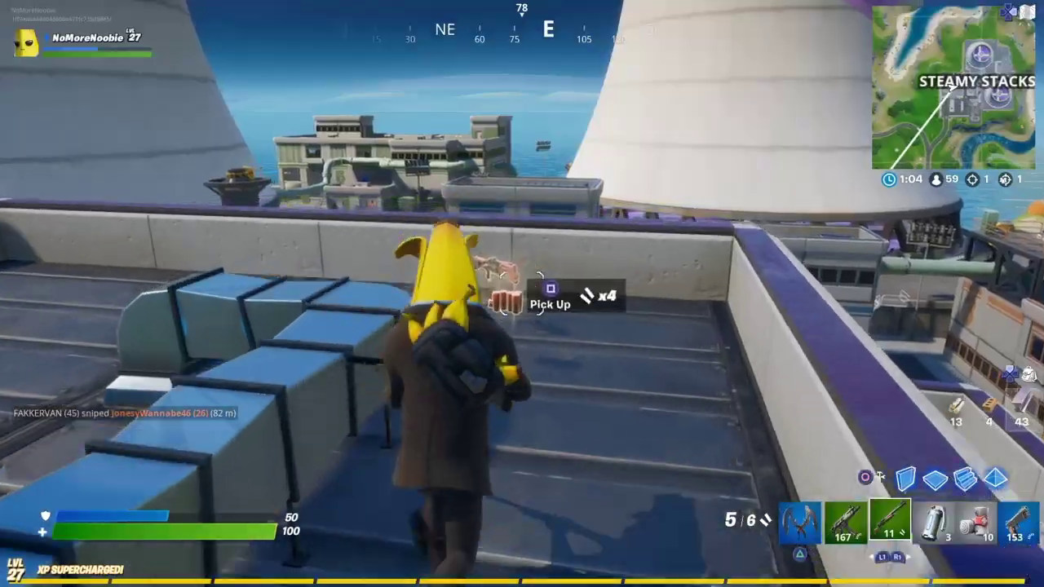
key("e")
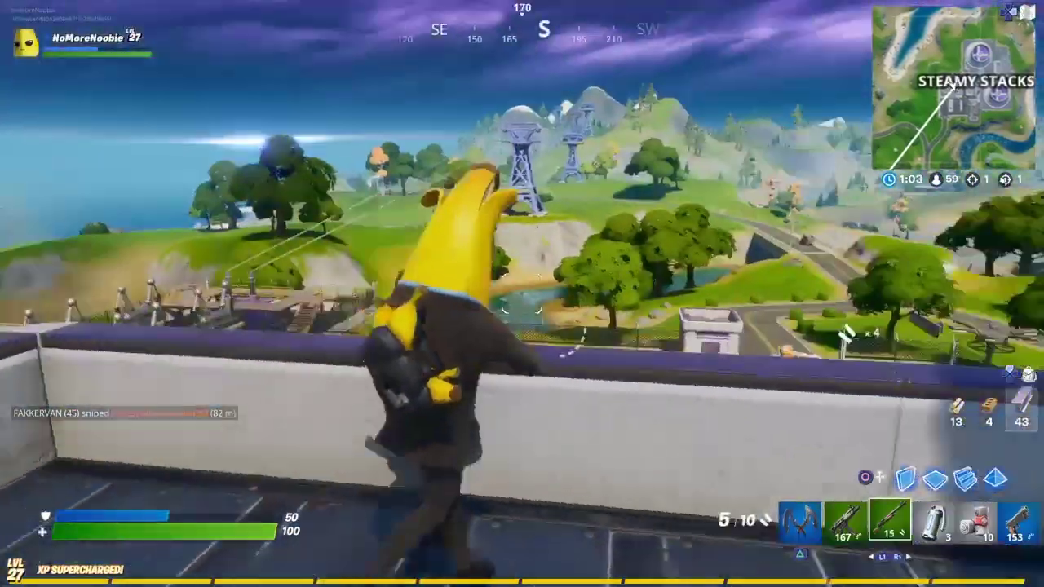
key("w")
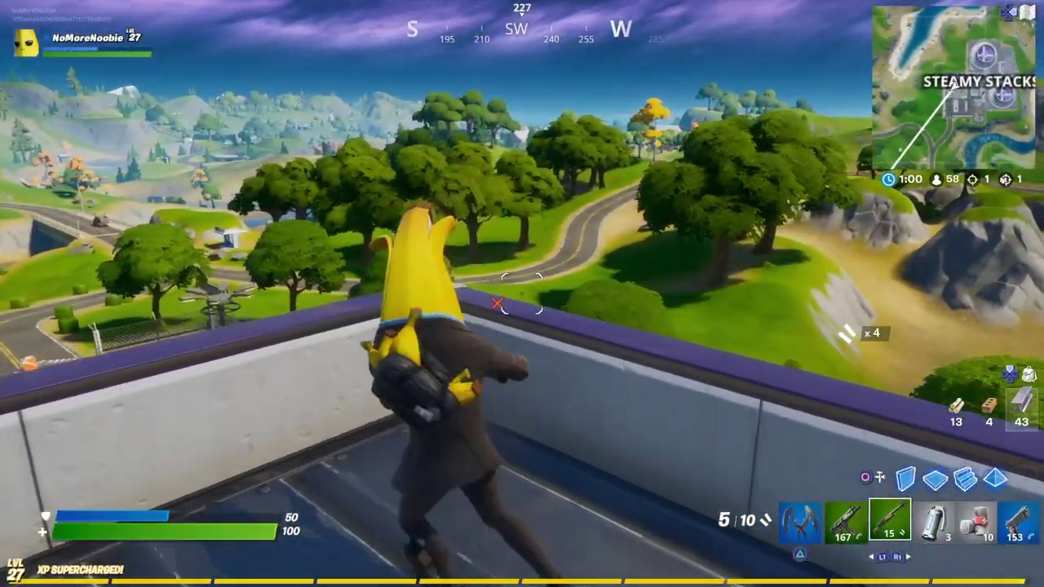
mouse_move(522, 294)
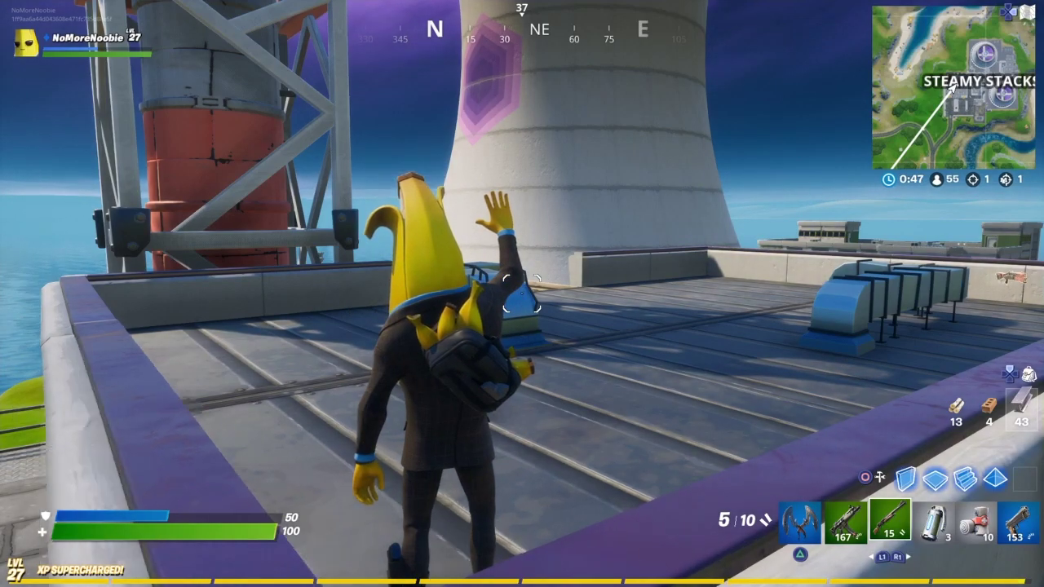
Step: Move across the rooftop to its edge and face the cooling tower
key("w")
key("w")
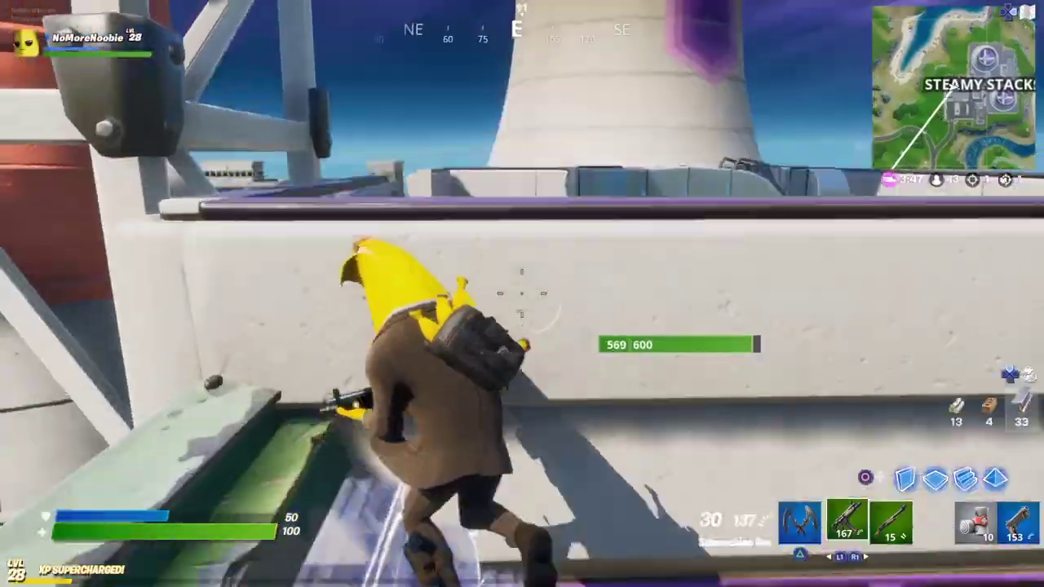
key("w")
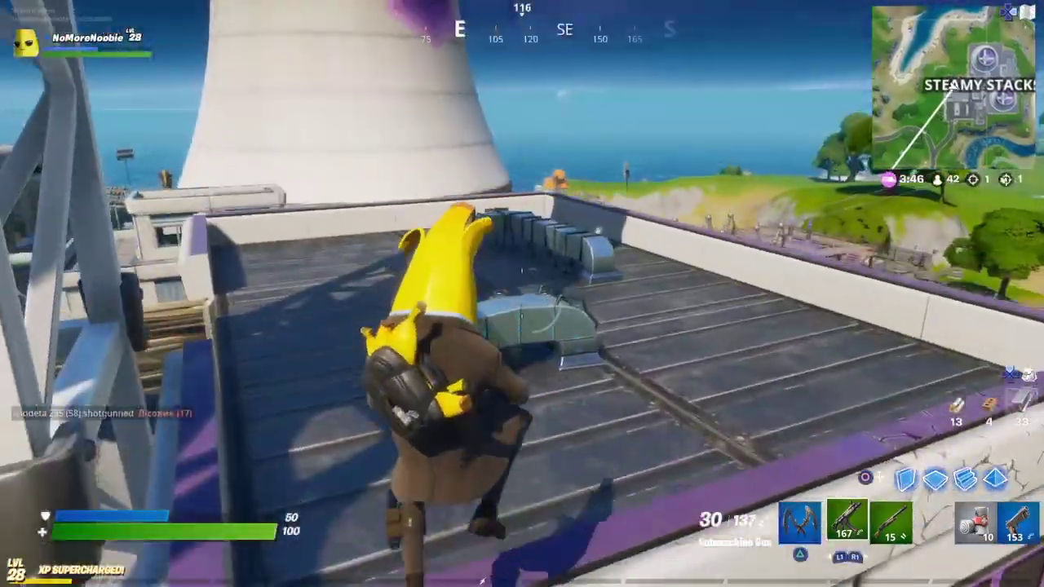
key("w")
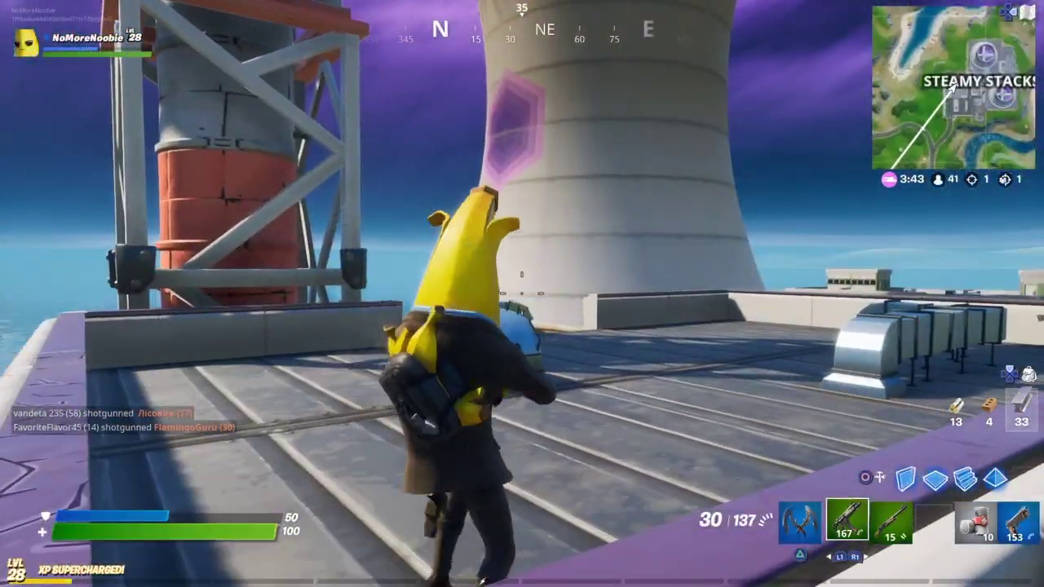
Step: Perform the Respect the Peace emote from the locker emotes, and close the emote wheel
key("b")
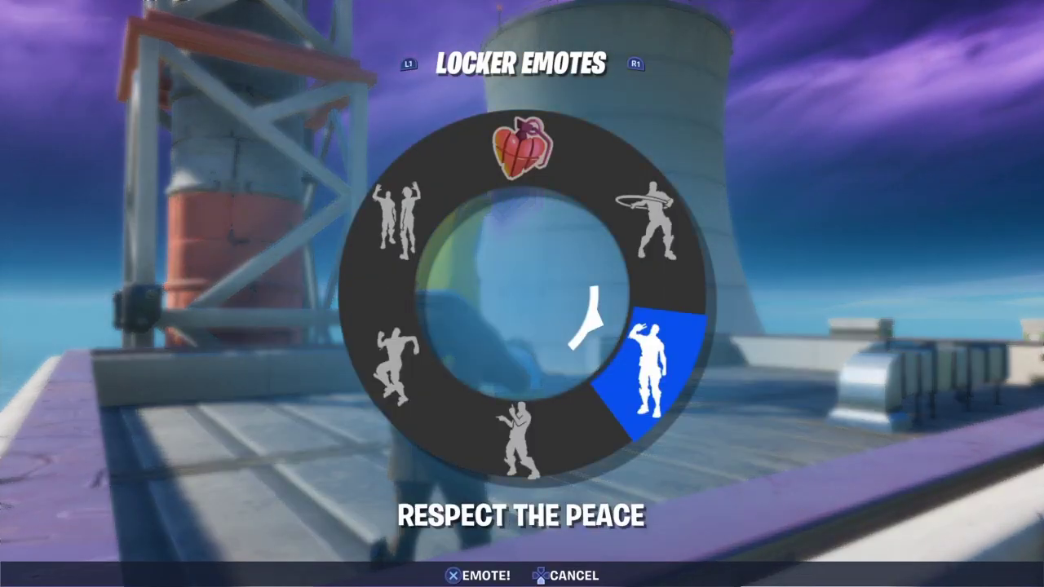
key("x")
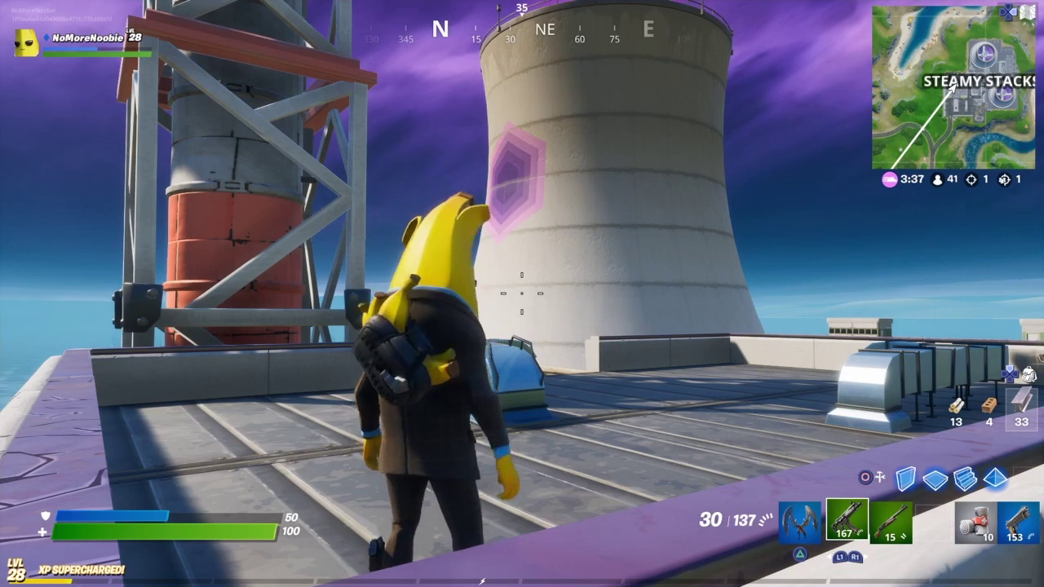
key("b")
key("Escape")
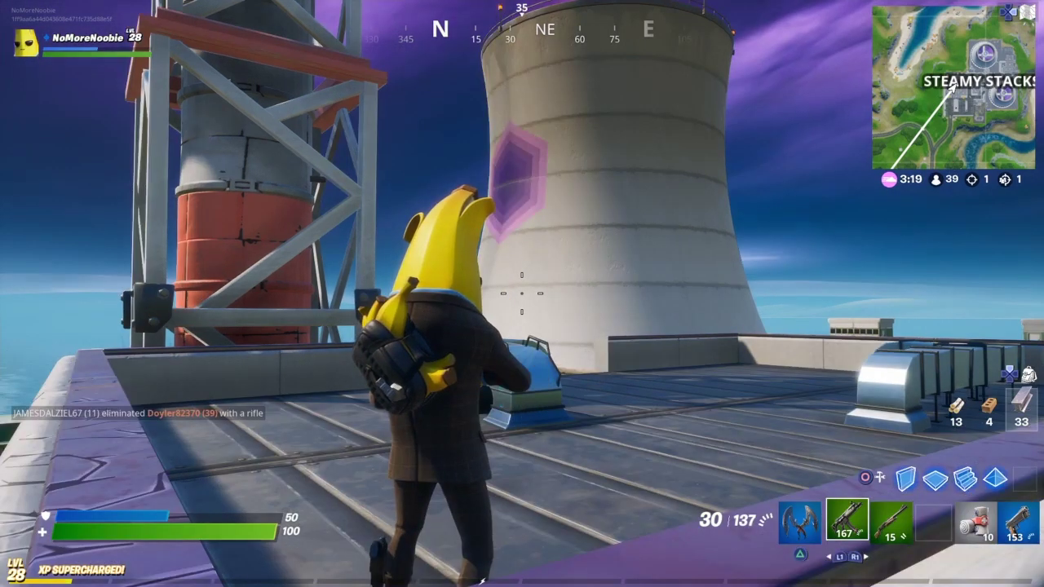
Step: Leave the match and go to the Career page in the lobby
key("Escape")
key("Down")
key("Down")
key("Down")
key("Down")
key("Down")
key("Down")
key("Down")
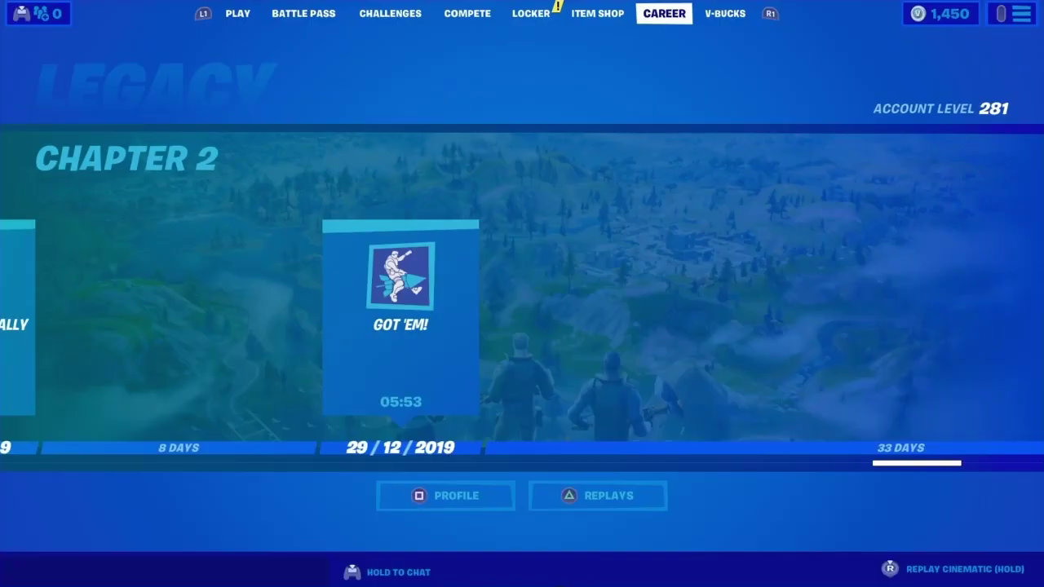
Step: Open the replays list and play the most recent unsaved replay
key("triangle")
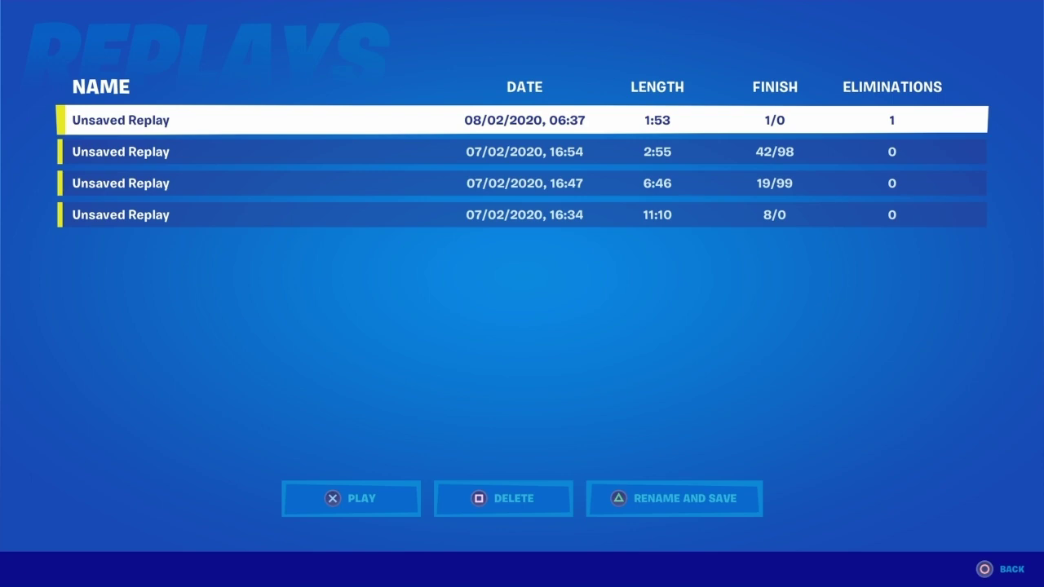
key("Return")
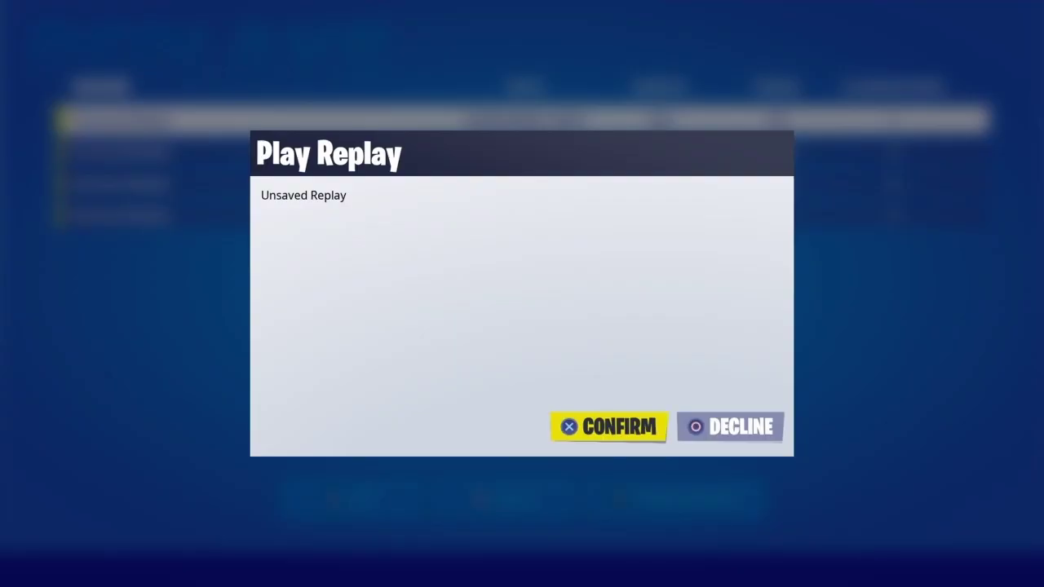
key("Return")
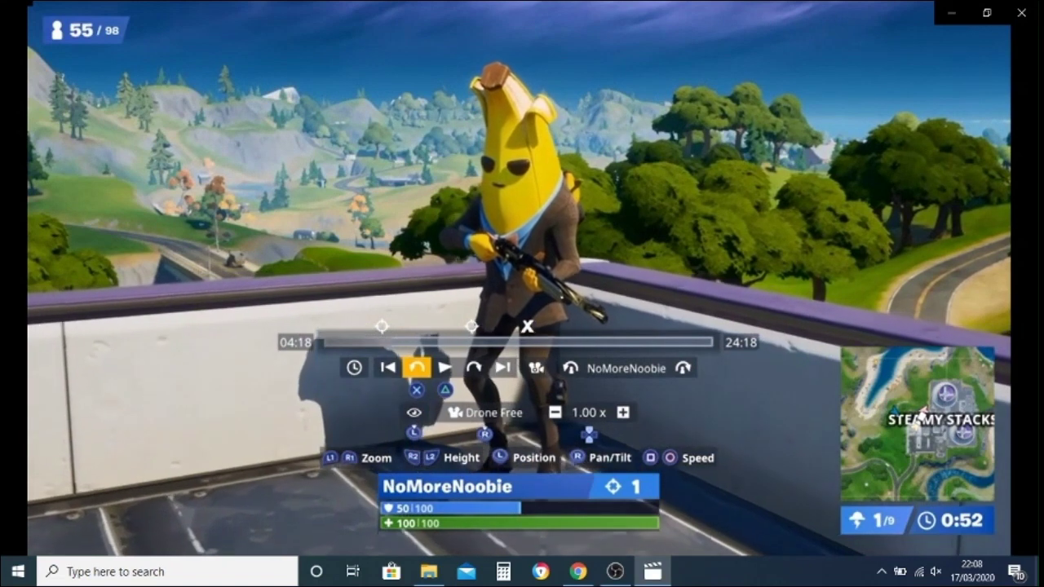
Step: Play the replay, pause it on the character's close-up wave at 04:21, and hide the replay controls
key("space")
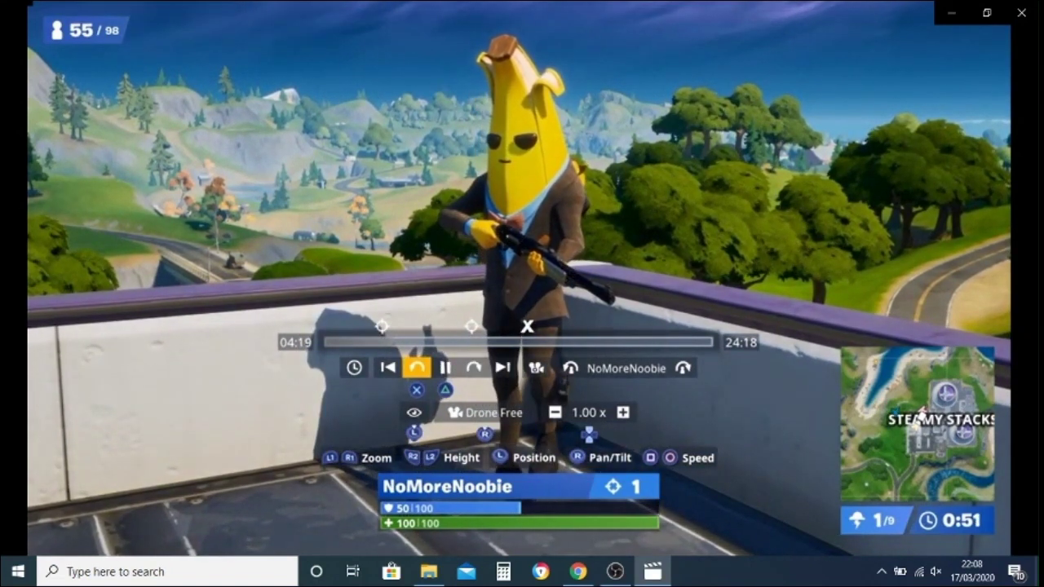
key("space")
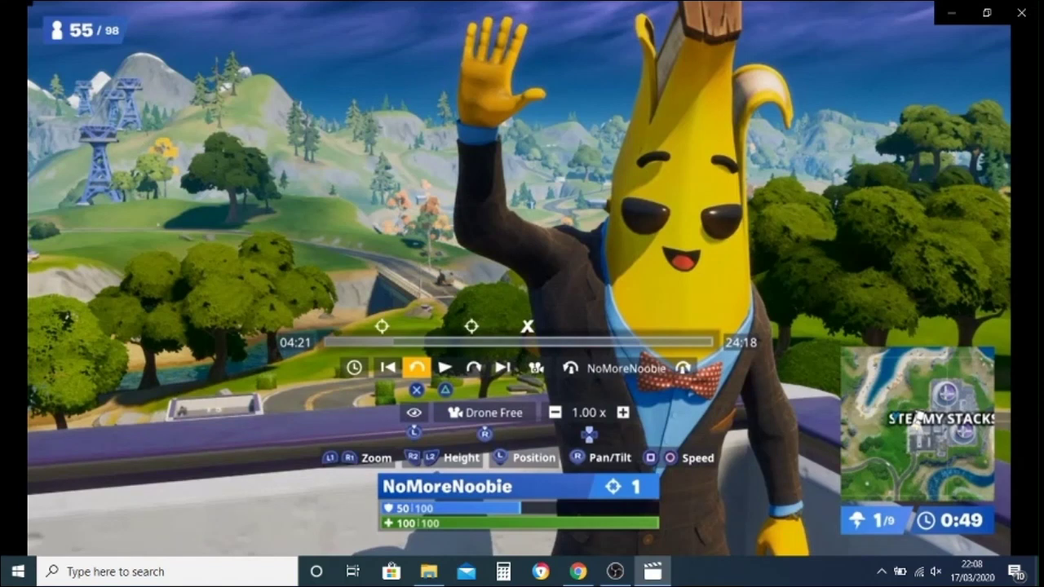
key("h")
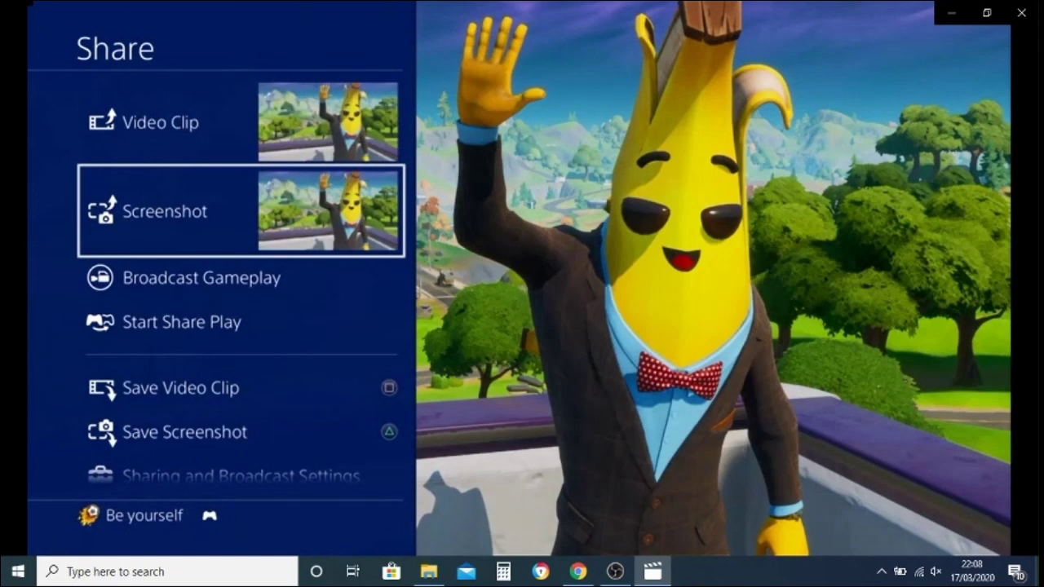
Step: Save a screenshot of the waving pose to the Capture Gallery and return to the replay
key("Return")
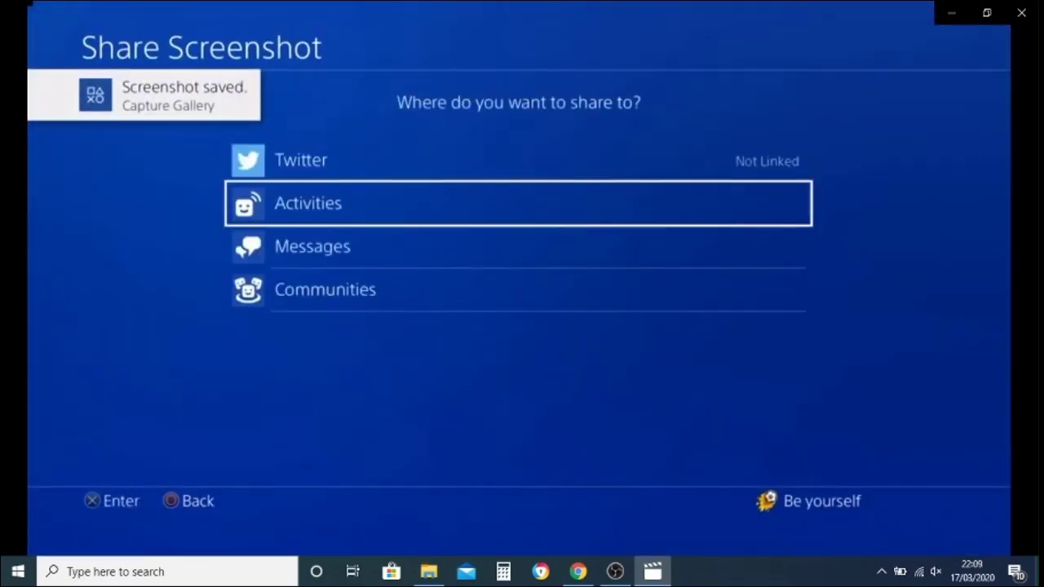
key("Escape")
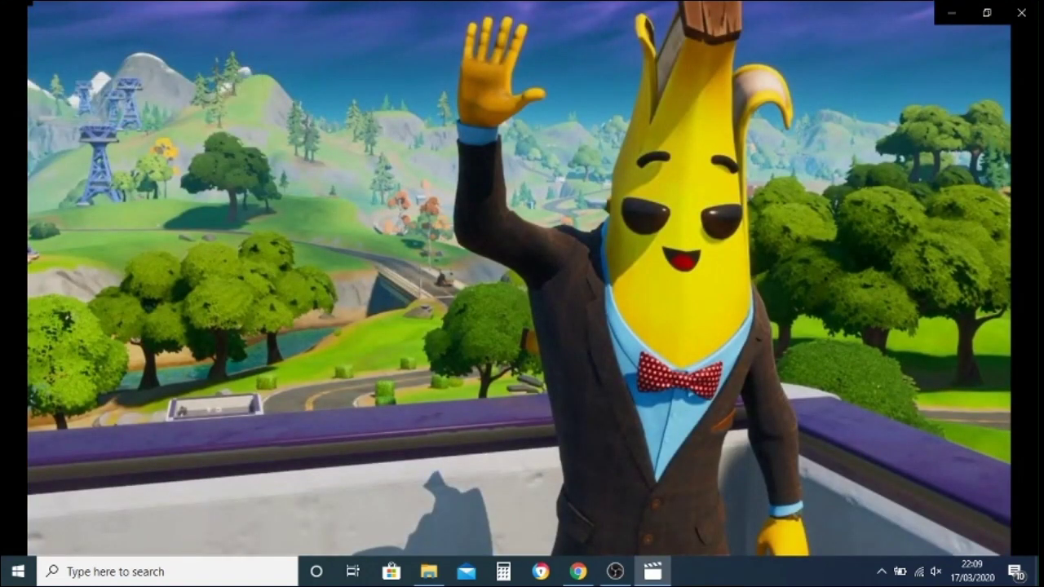
key("Down")
key("Down")
key("Down")
key("Down")
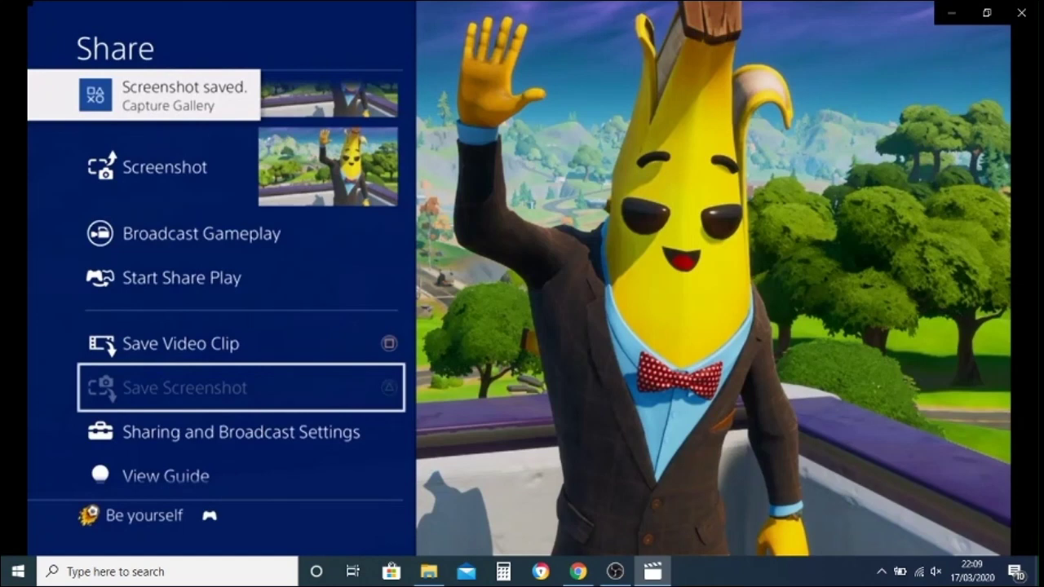
key("Escape")
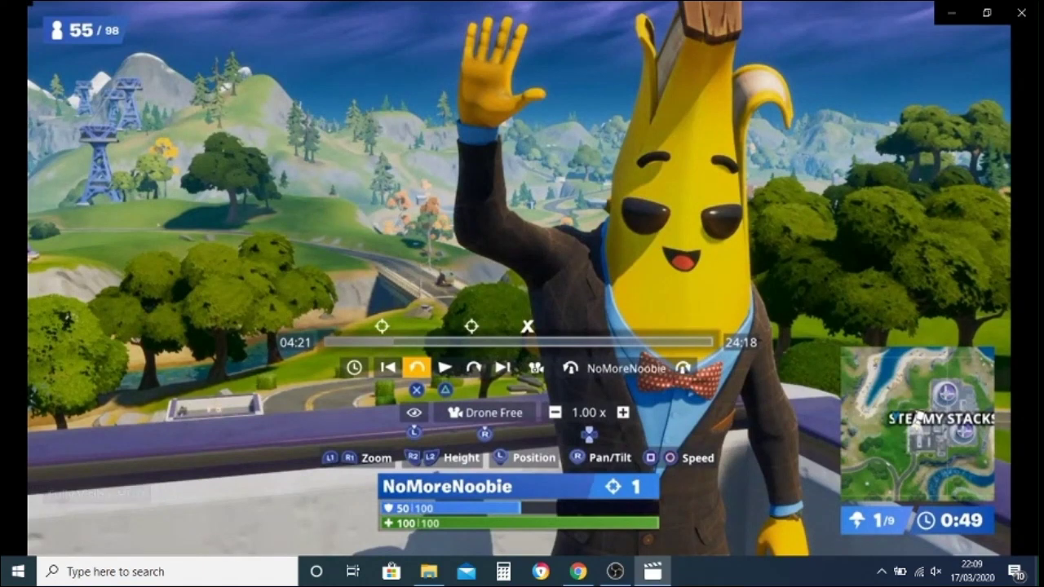
Step: Leave the replay match and confirm returning to the lobby
key("Escape")
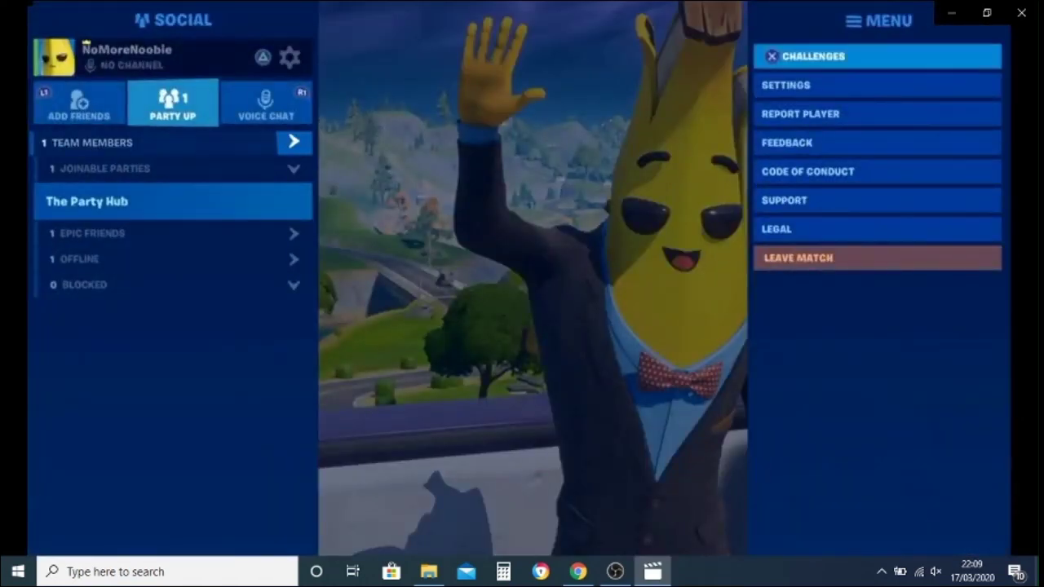
key("Down")
key("Down")
key("Down")
key("Down")
key("Down")
key("Down")
key("Down")
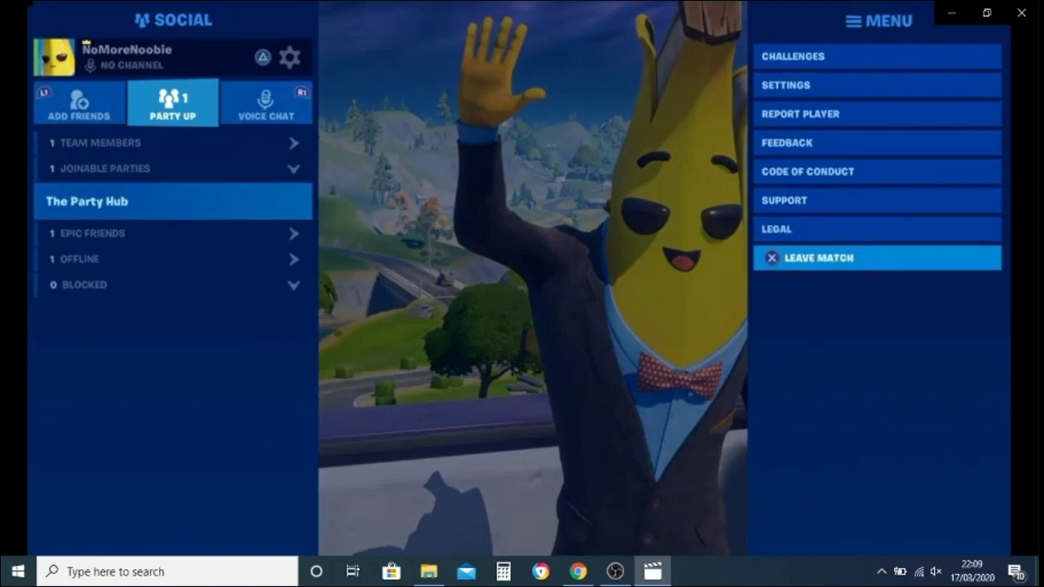
key("Return")
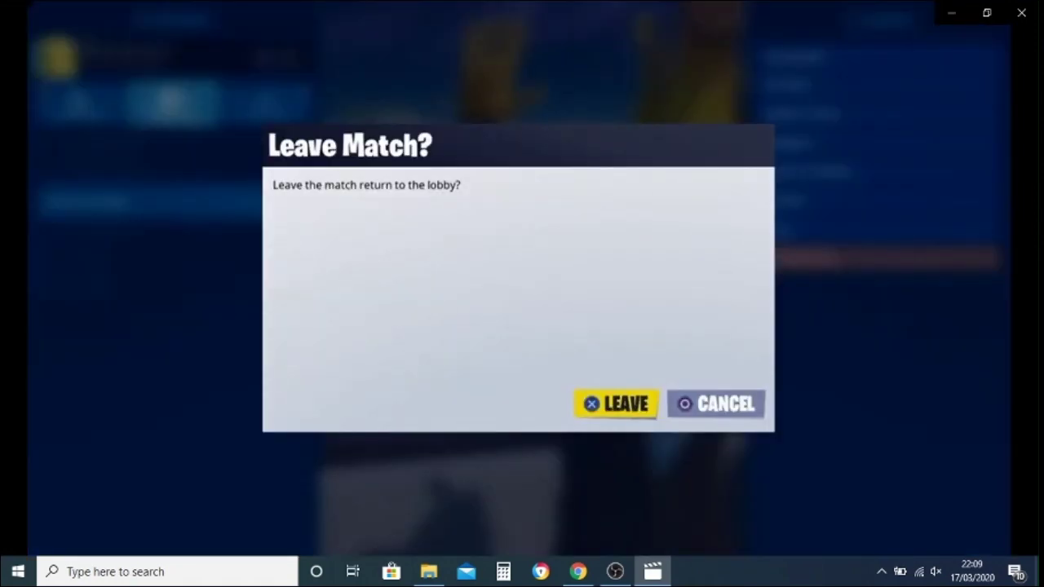
key("Return")
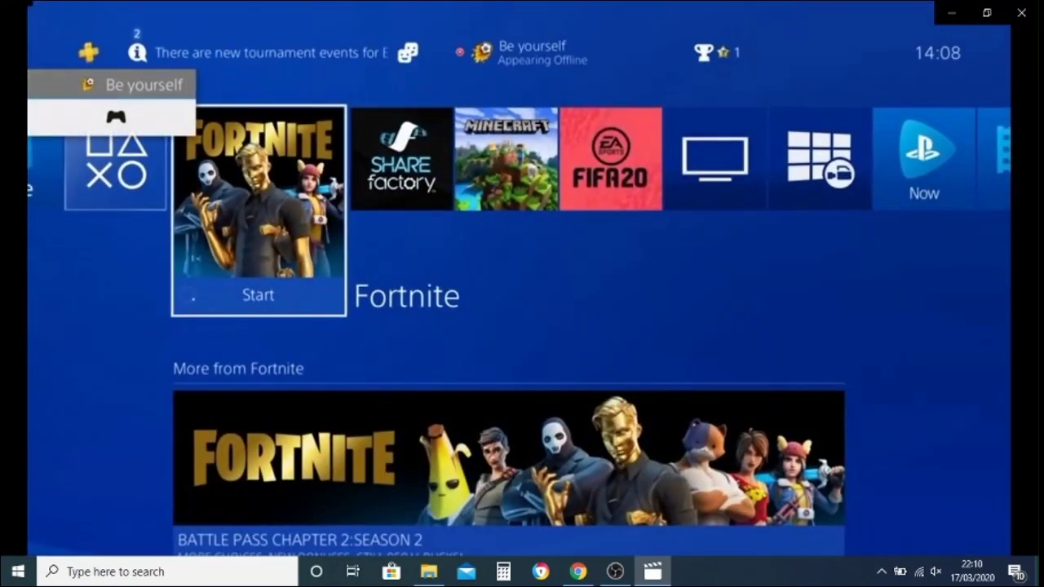
Step: Close the Fortnite application from the console's home screen
key("F2")
key("Return")
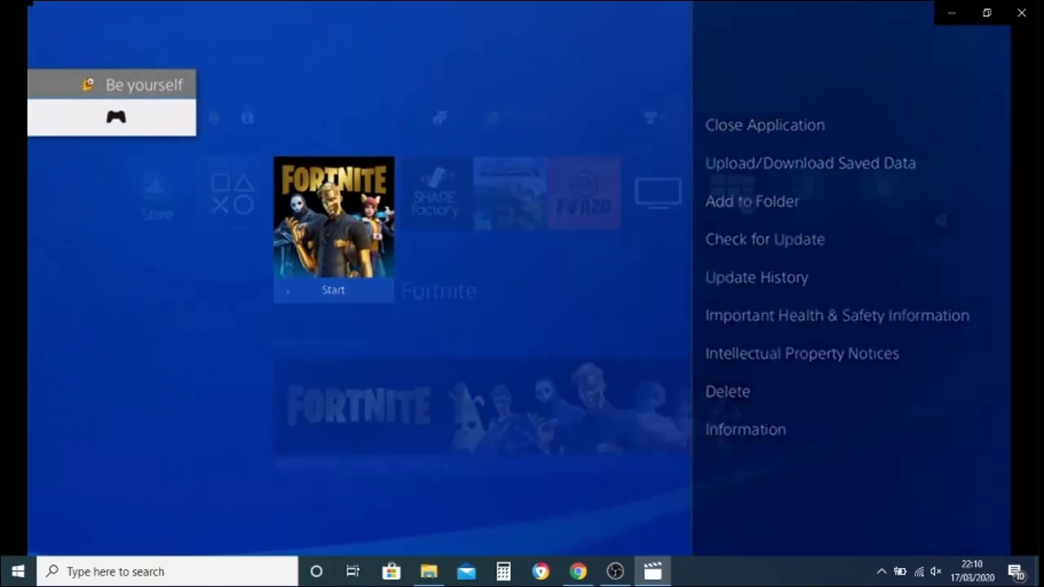
key("Return")
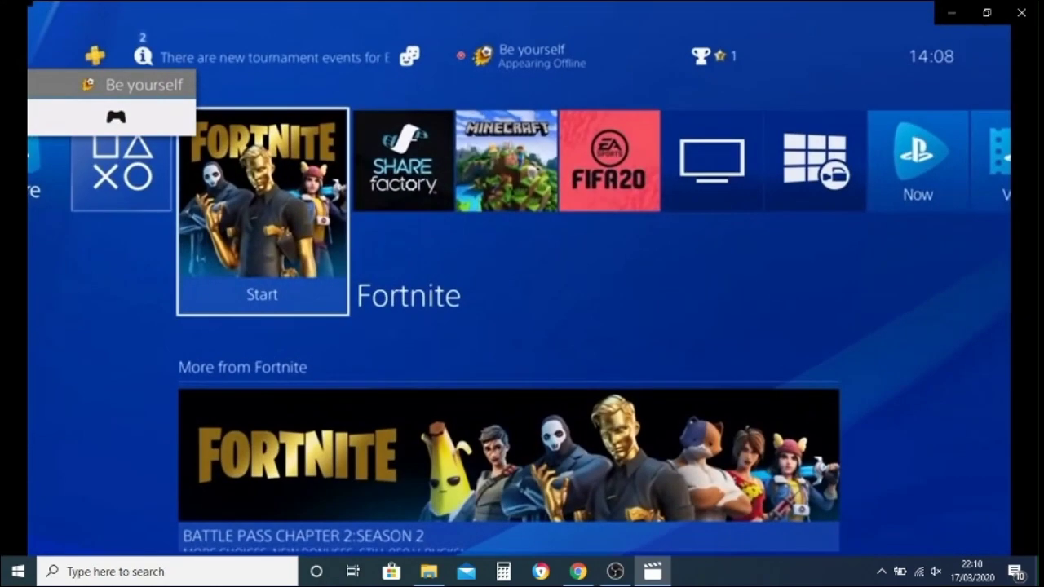
Step: Launch SHAREfactory and create a new video project
key("Right")
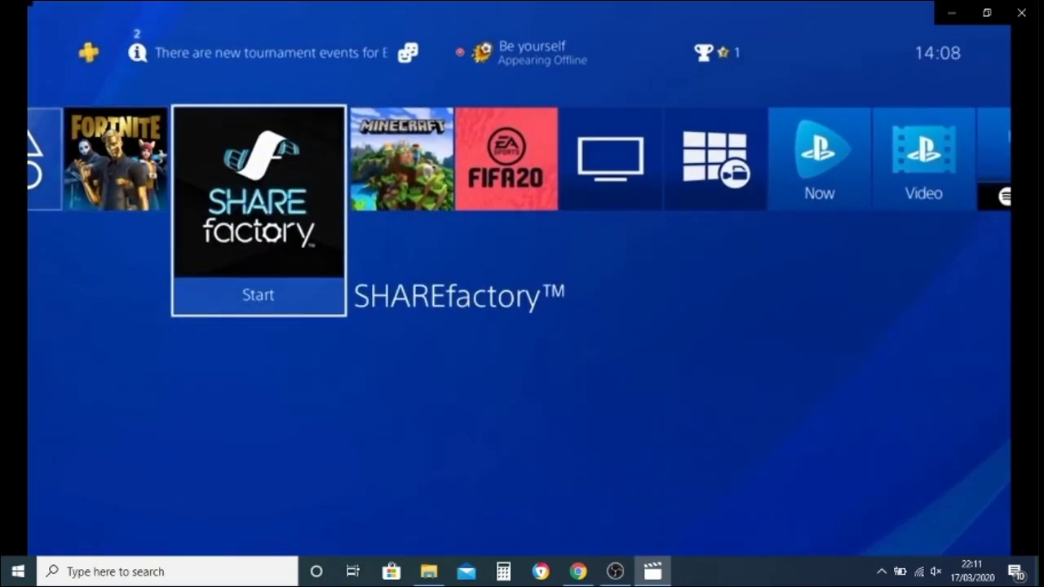
key("Return")
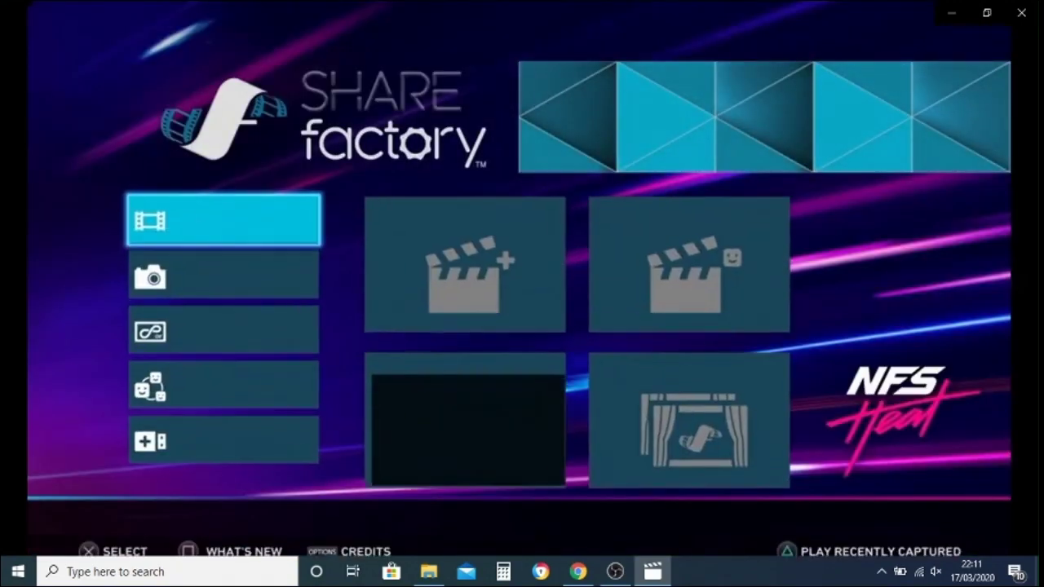
key("Right")
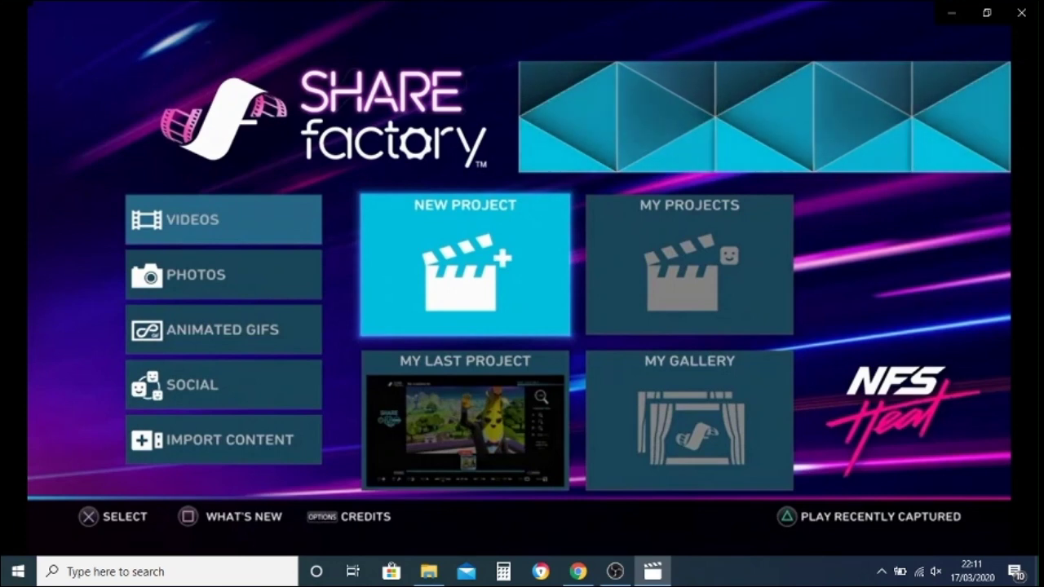
key("Right")
key("Left")
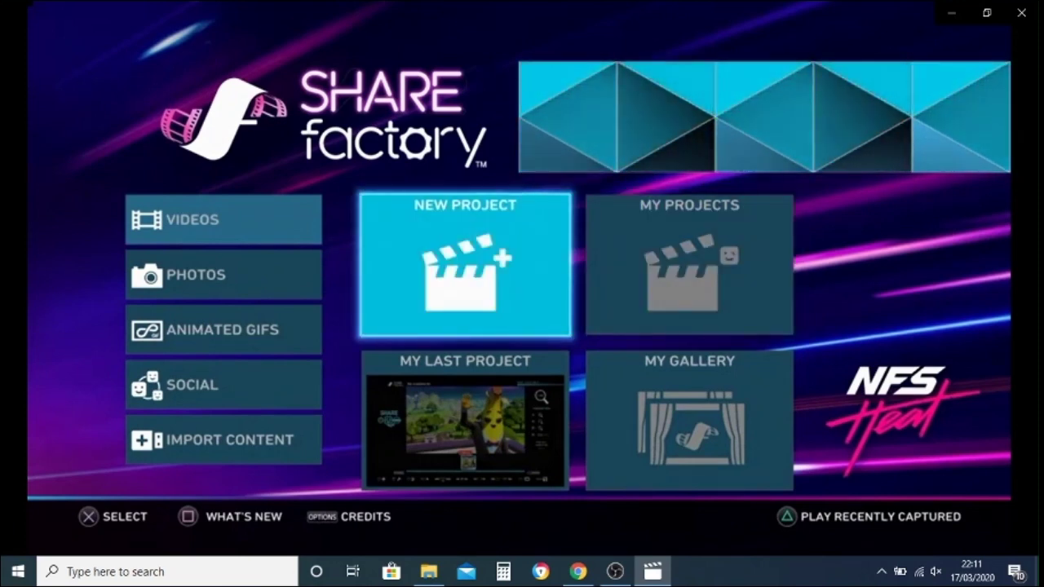
key("Return")
Step: Choose the SHAREfactory Theme for the new project
key("Right")
key("Down")
key("Down")
key("Down")
key("Down")
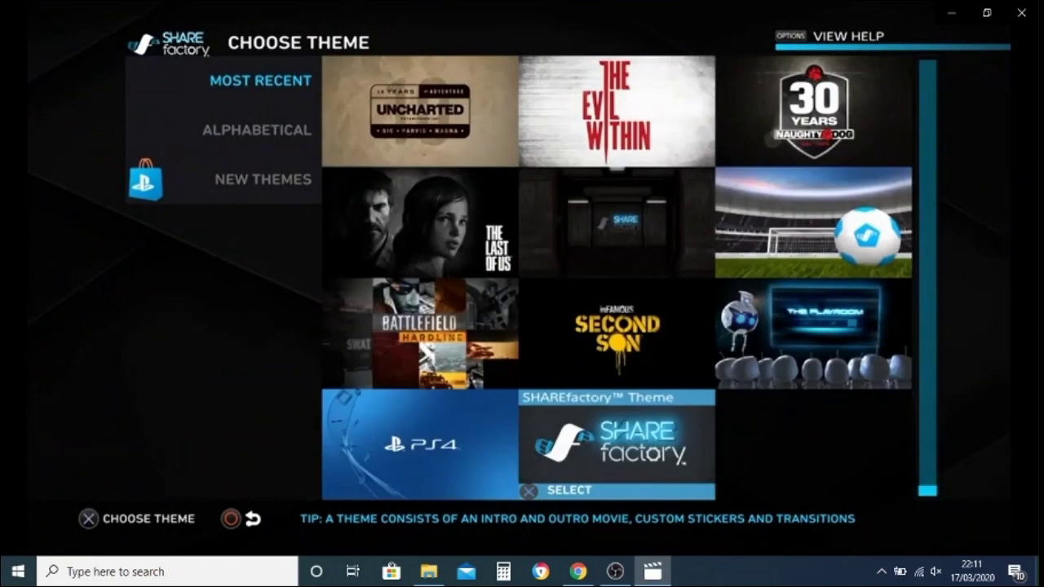
key("Return")
Step: Select the 5-second Stinger Clip with the small SHAREfactory logo on black as the project's only clip
key("Right")
key("Left")
key("Right")
key("Return")
key("Right")
key("Left")
key("Left")
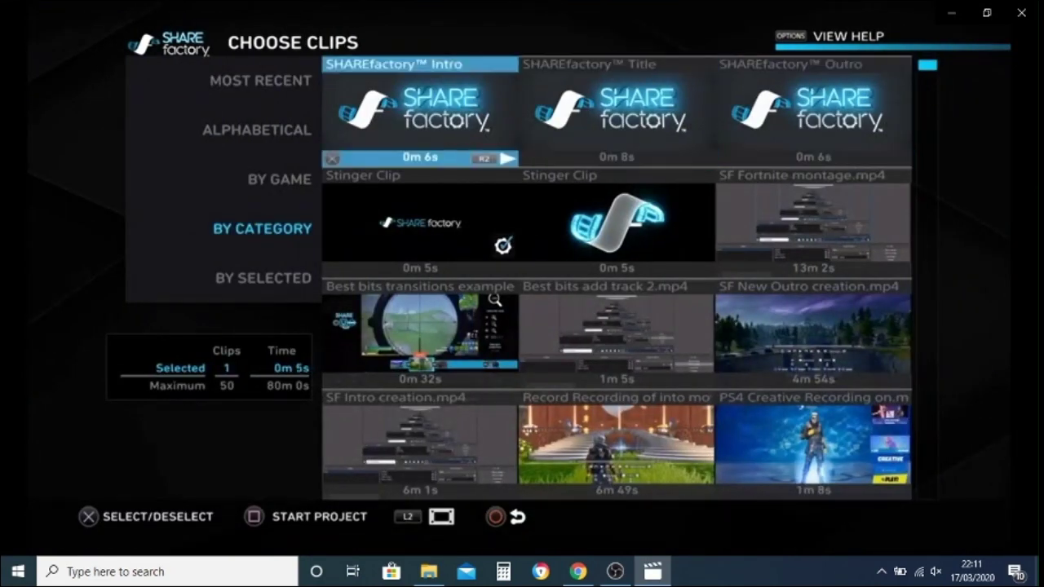
key("Down")
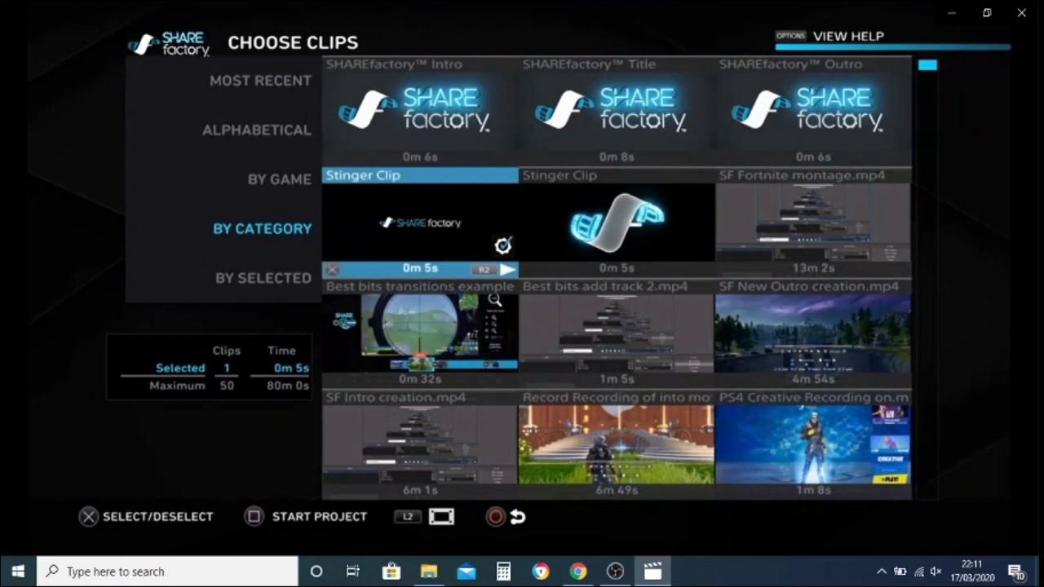
Step: Start the project and rename it "New Custom Thumnail"
key("s")
key("Left")
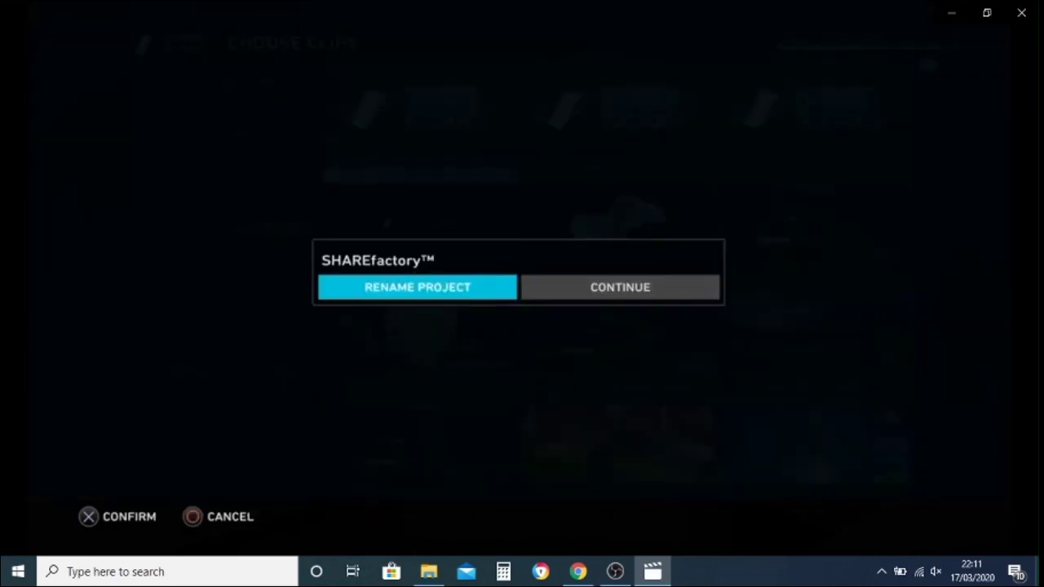
key("Return")
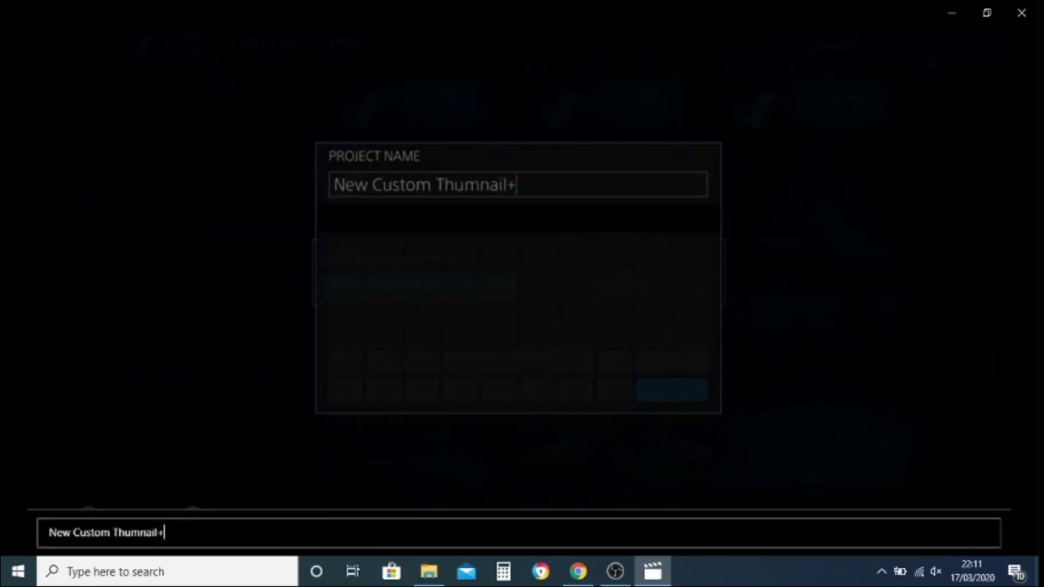
key("BackSpace")
key("Return")
key("Return")
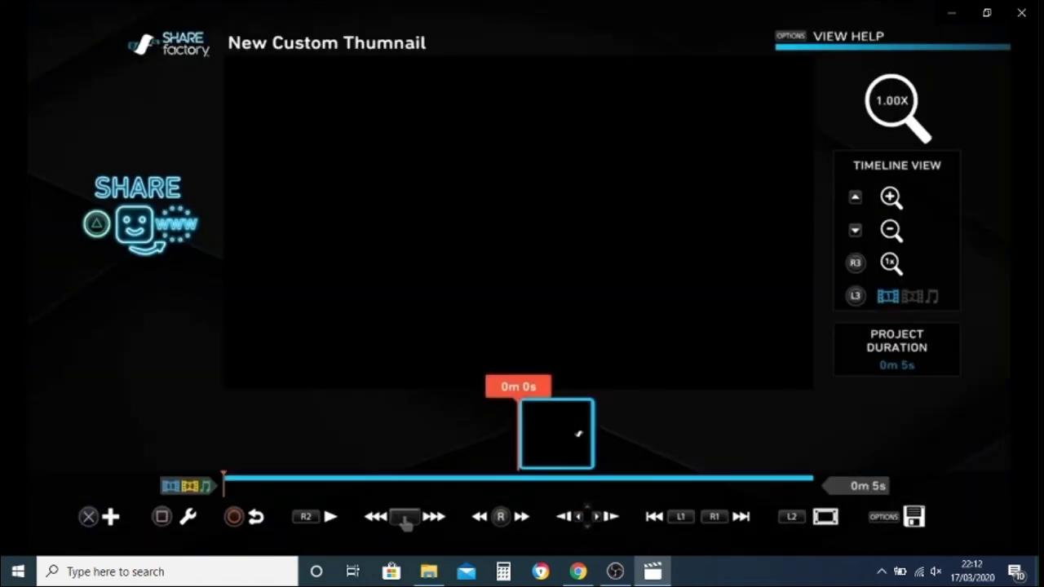
key("Right")
key("Return")
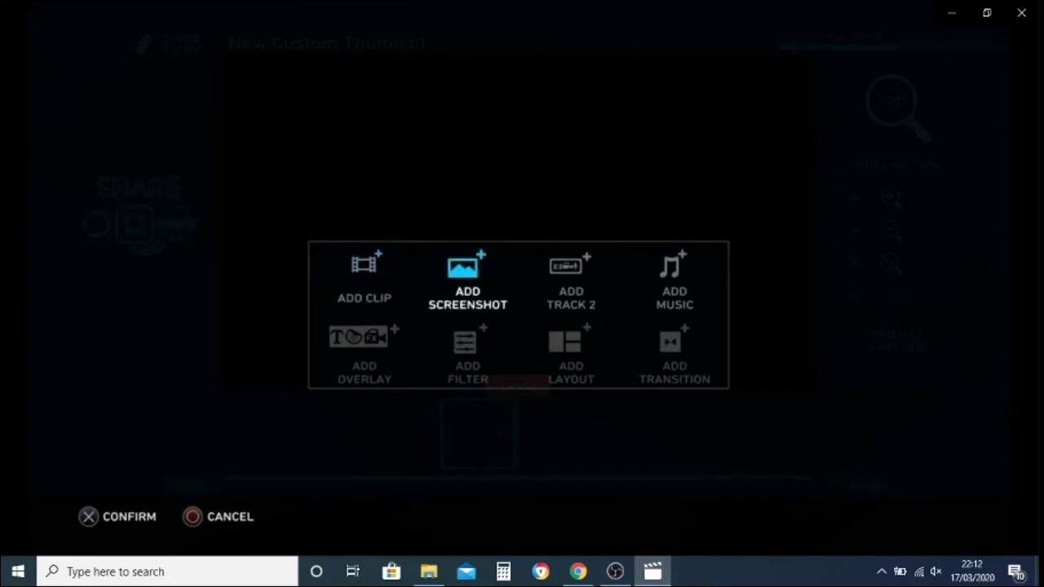
key("Return")
key("Down")
key("Down")
key("Down")
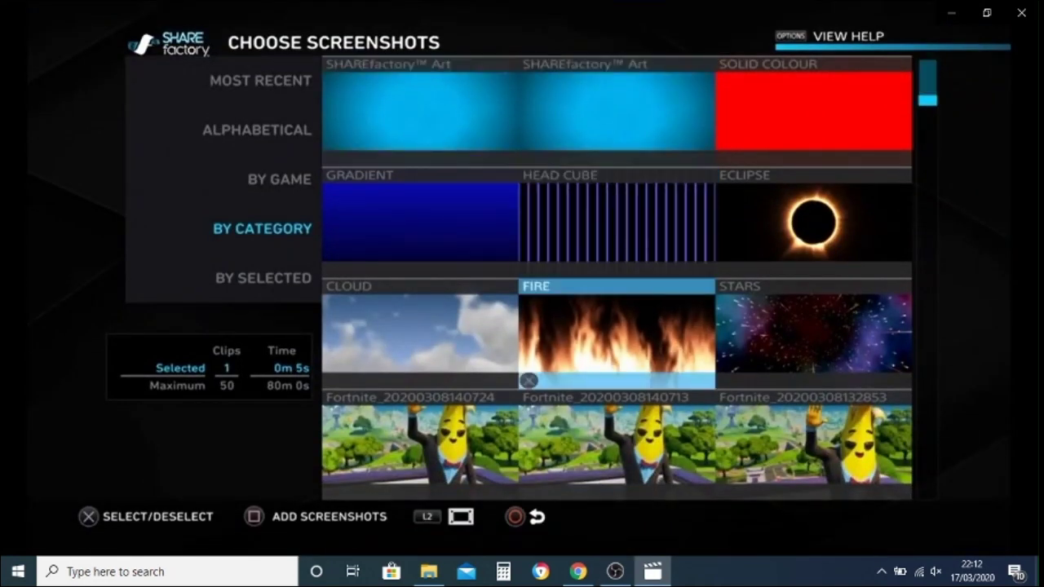
key("Left")
key("Up")
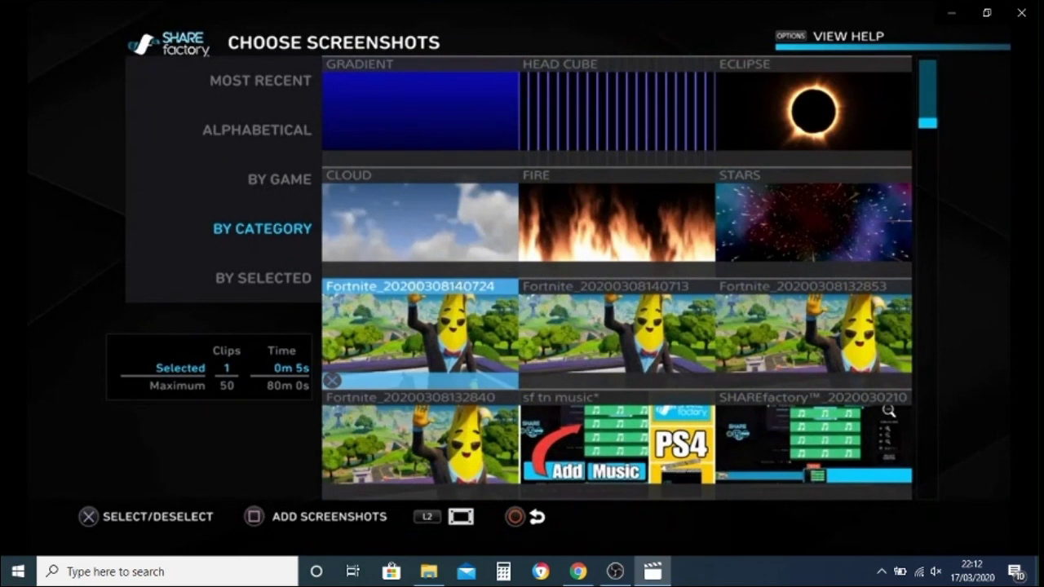
key("Right")
key("Left")
key("Return")
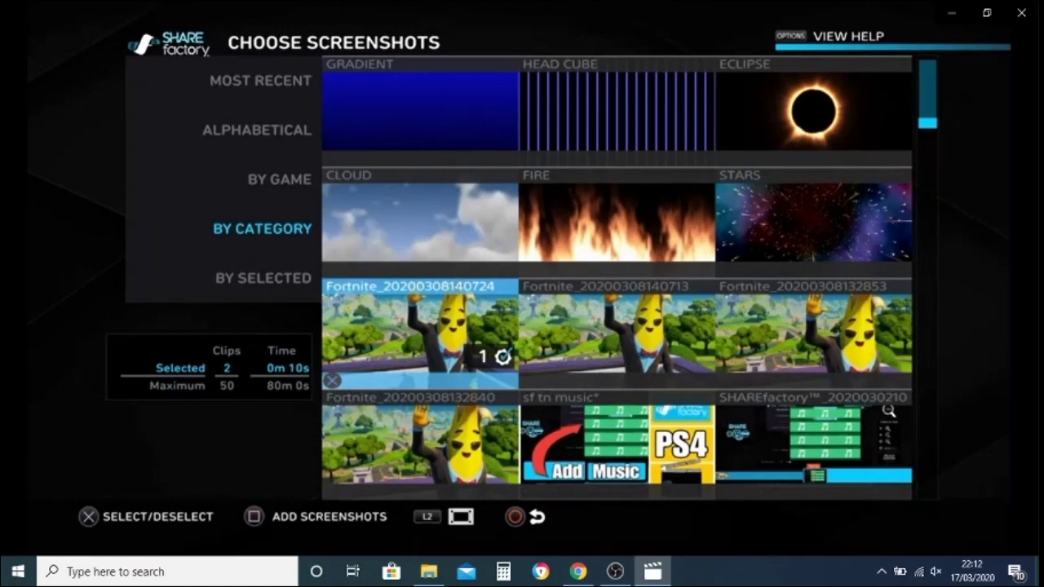
key("backslash")
key("Left")
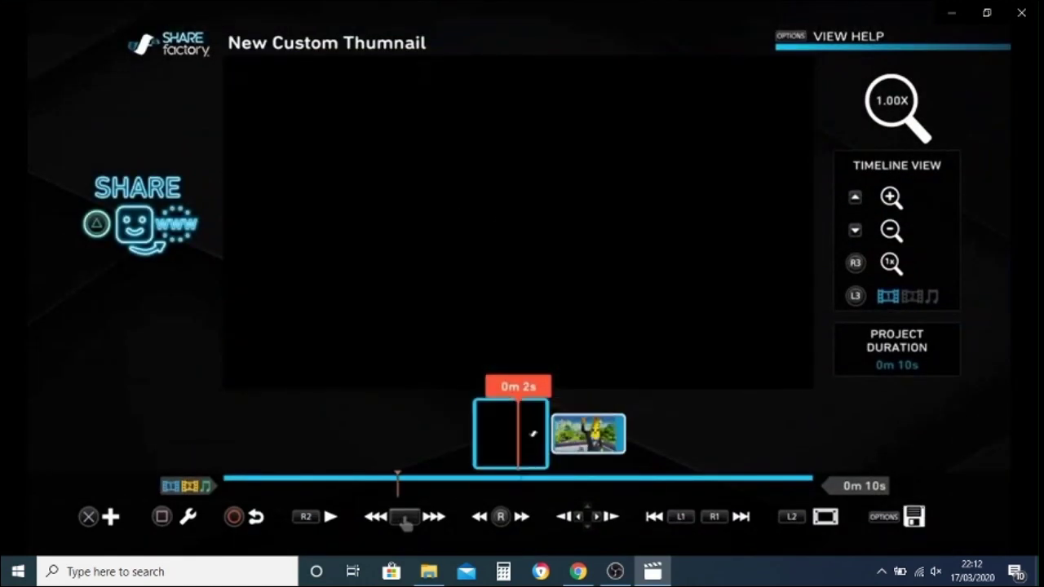
Step: Delete the stinger clip from the timeline, keeping only the banana screenshot
key("Return")
key("Right")
key("Right")
key("Right")
key("Right")
key("Return")
key("Left")
key("Return")
key("Right")
key("Left")
key("Right")
key("Return")
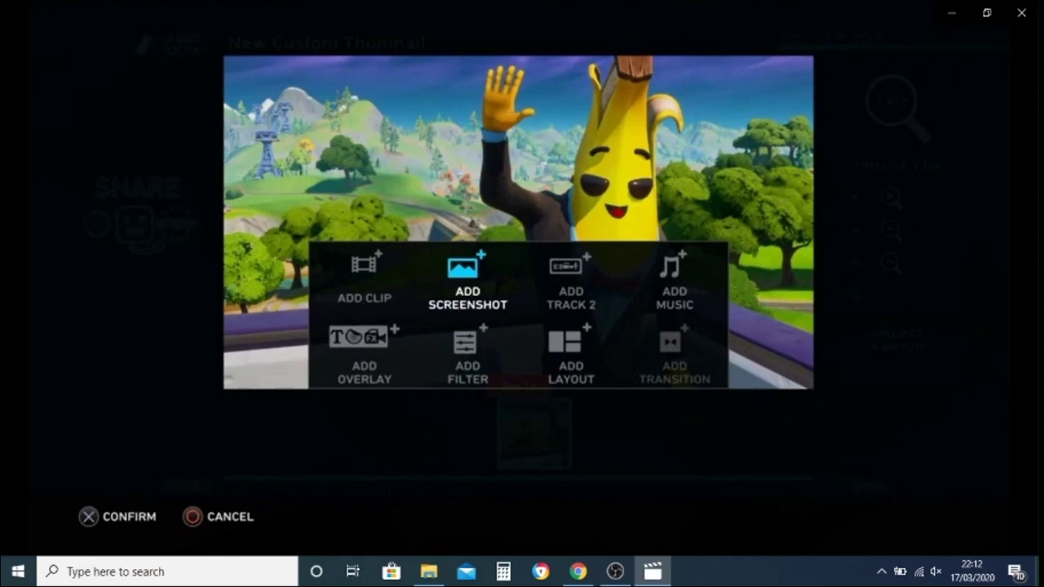
key("Escape")
Step: Add a text overlay to the start of the screenshot in the large bold white style with black outline
key("Right")
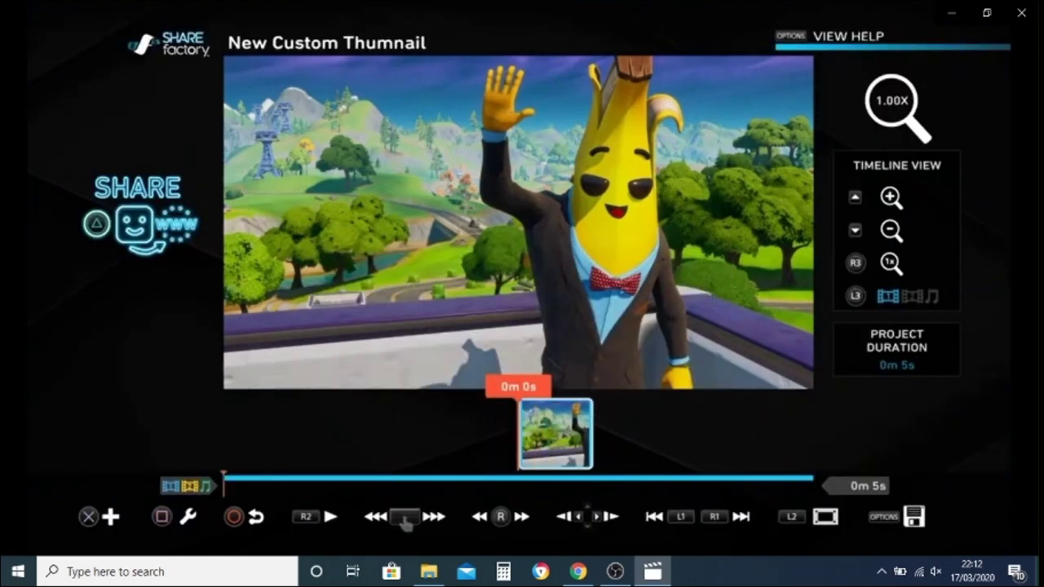
key("Return")
key("Left")
key("Down")
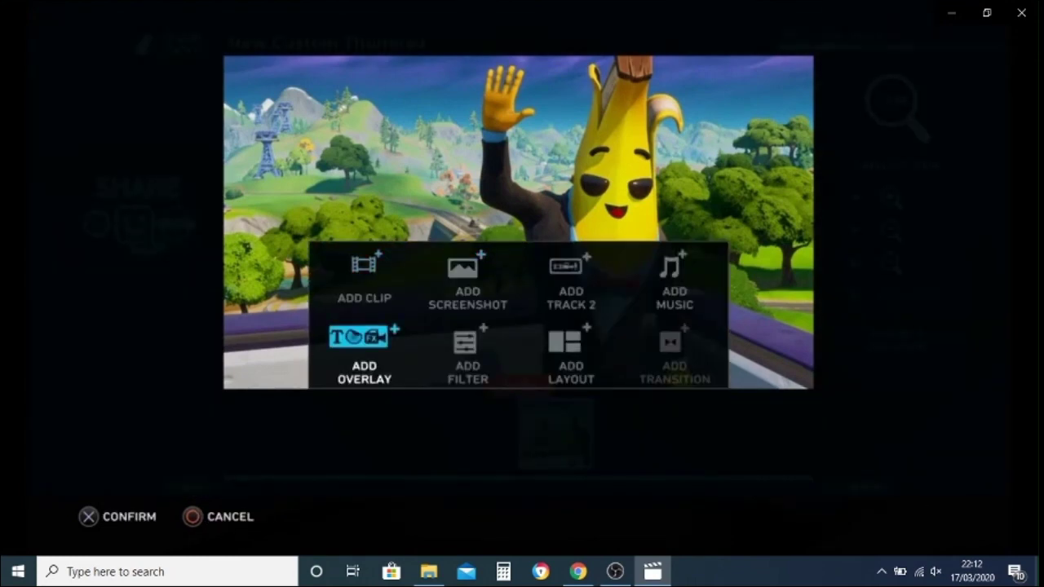
key("Return")
key("Down")
key("Down")
key("Down")
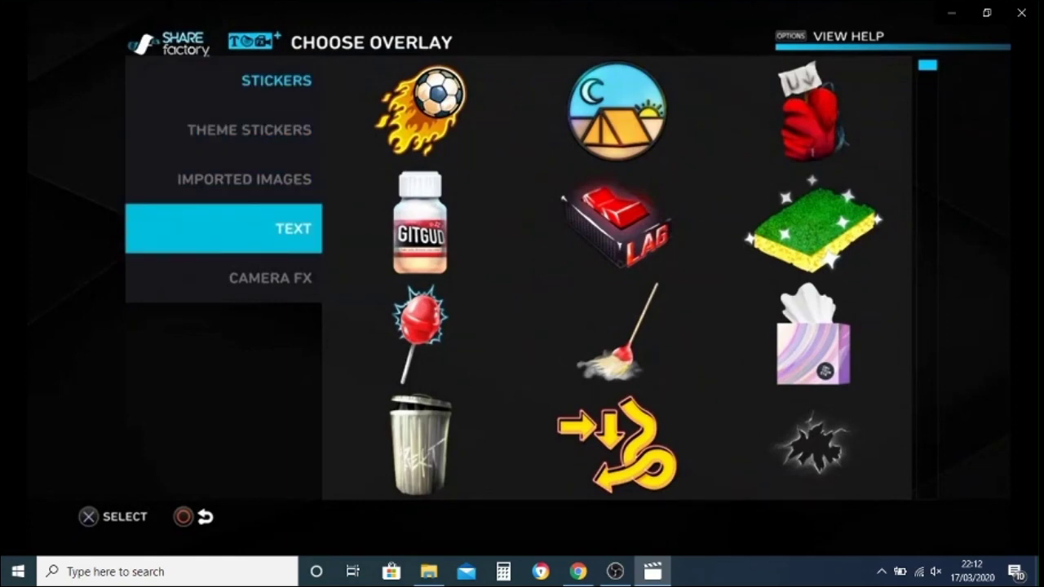
key("Return")
key("Down")
key("Return")
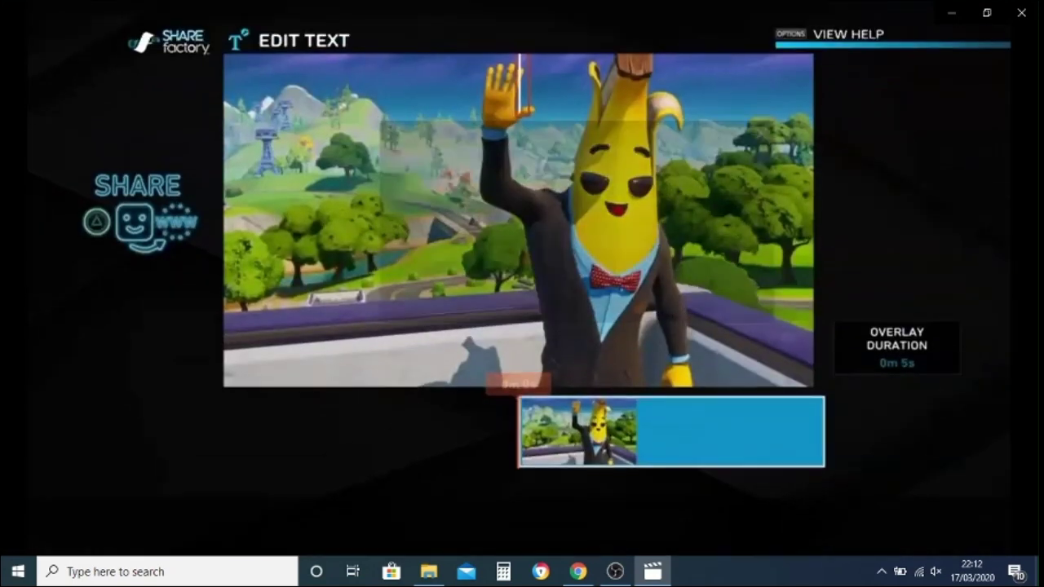
Step: Enter "Custom" as the overlay text and accept a duration of 5.0 s
key("Left")
key("Left")
key("Left")
key("Left")
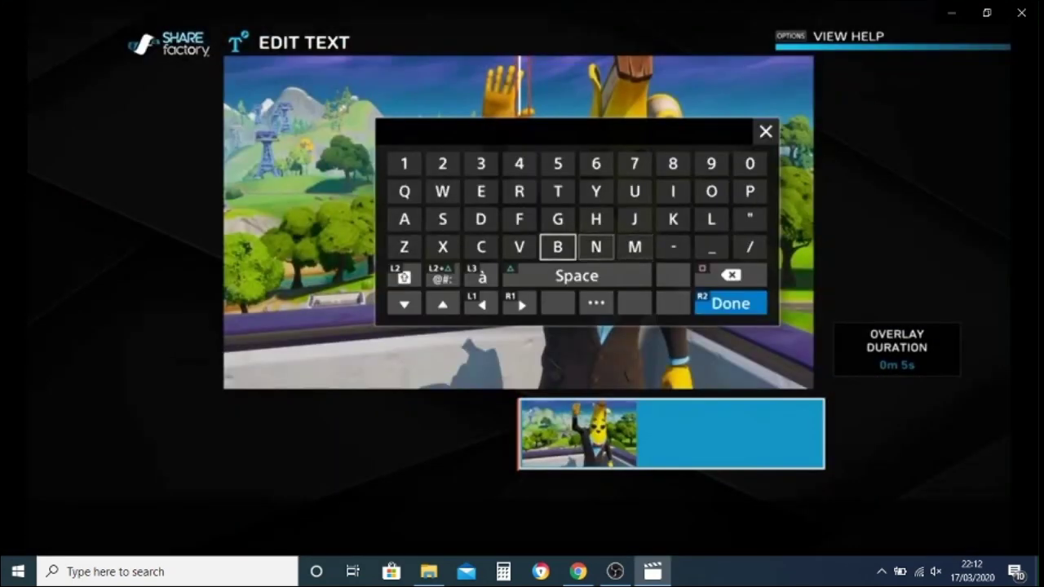
key("Return")
key("Right")
key("Right")
key("Right")
key("Right")
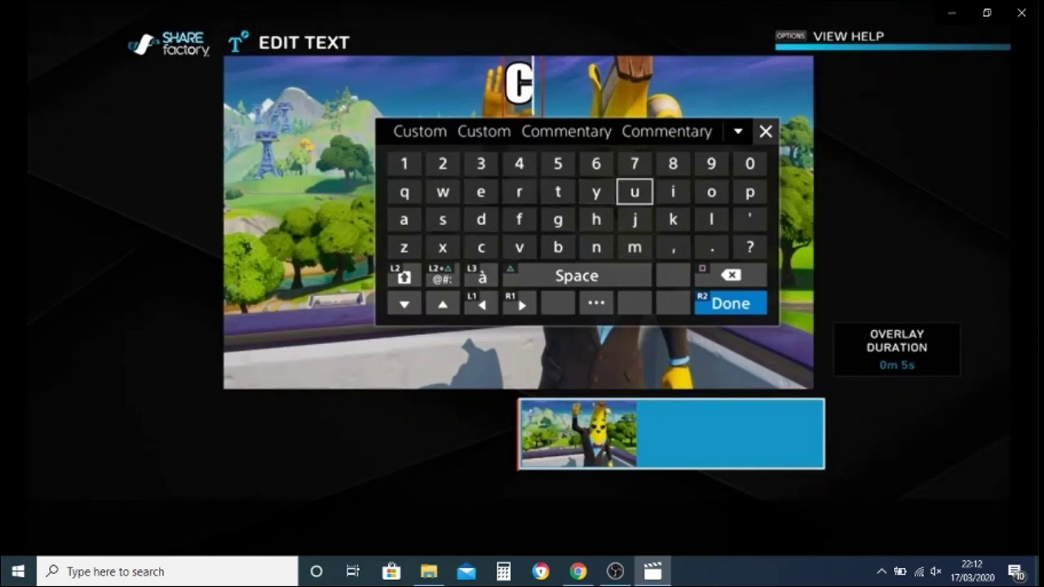
key("Return")
key("Left")
key("Left")
key("Left")
key("Left")
key("Left")
key("Down")
key("Return")
key("Right")
key("Return")
key("Right")
key("Right")
key("Right")
key("Right")
key("Return")
key("Left")
key("Left")
key("Left")
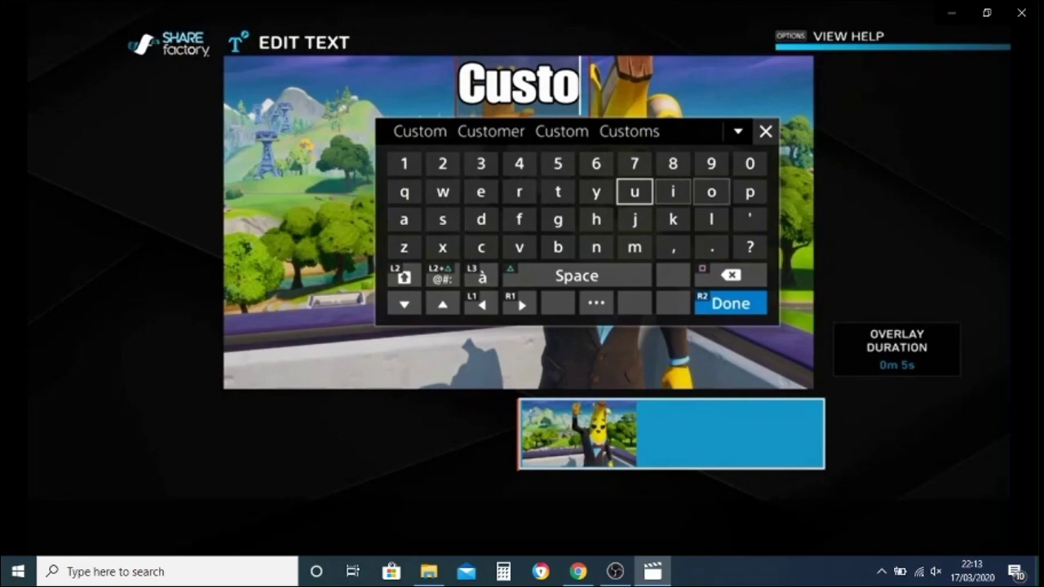
key("Down")
key("Down")
key("Return")
key("Return")
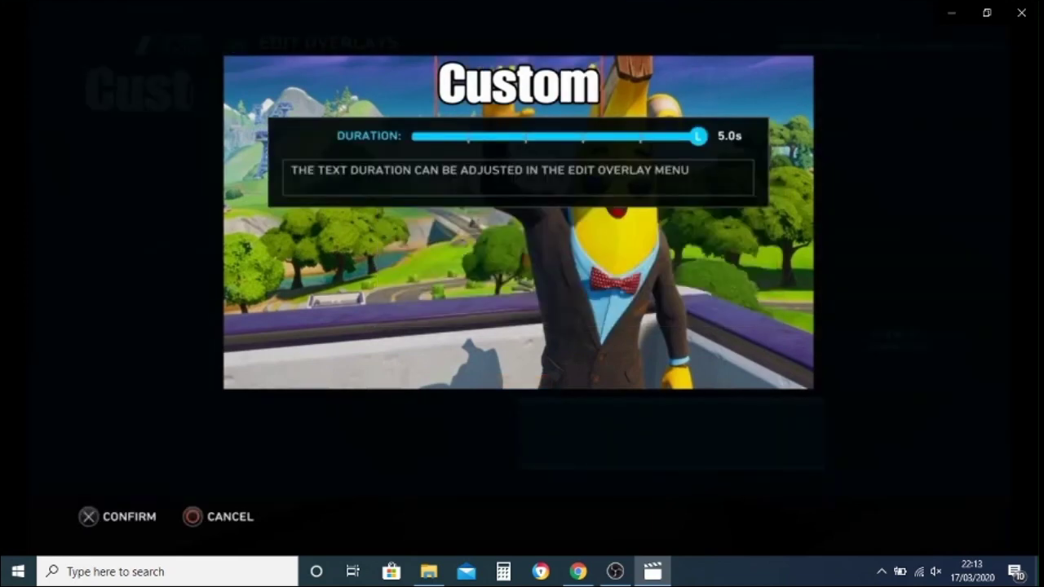
key("Return")
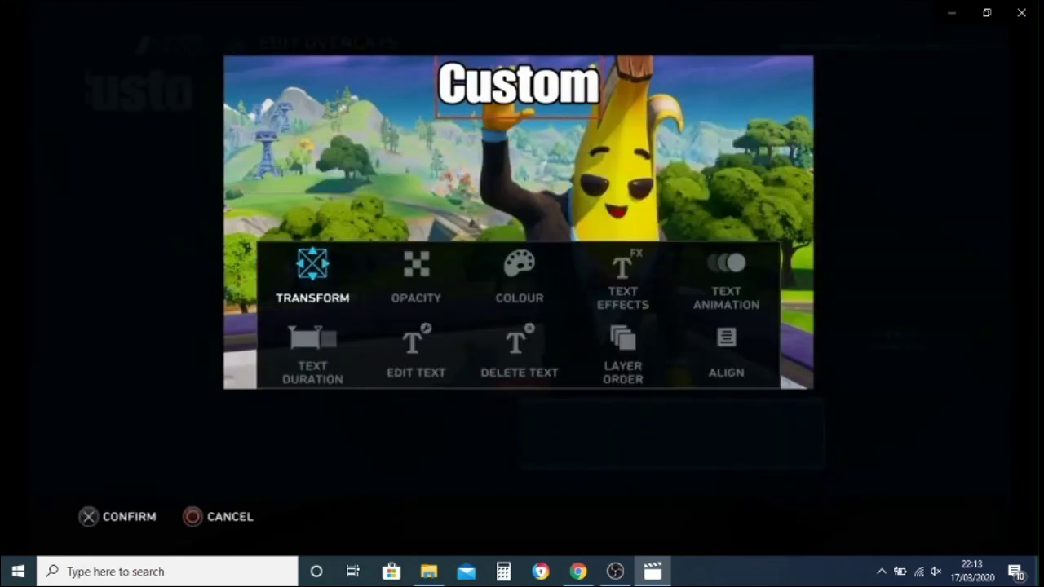
Step: Transform the "Custom" text by moving it beside the banana's raised arm and tilting it counterclockwise
key("Down")
key("Return")
key("Return")
key("Return")
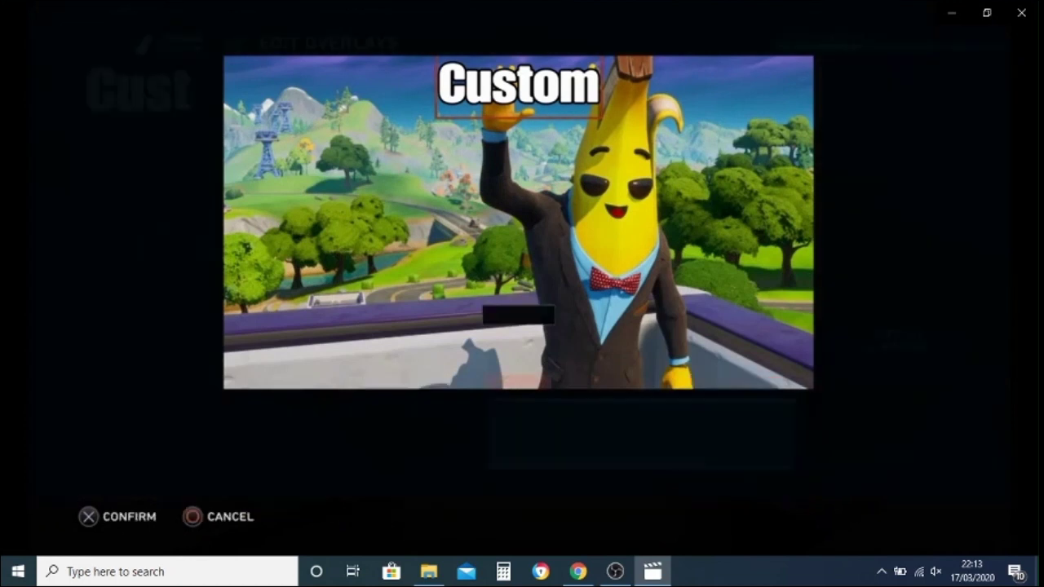
key("Return")
key("Left")
key("Down")
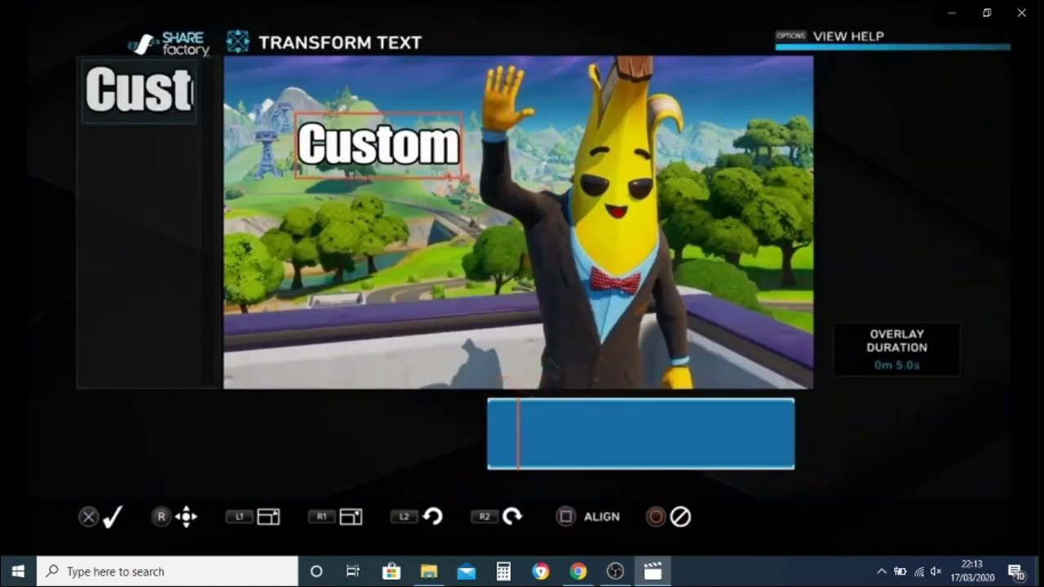
key("Left")
key("Down")
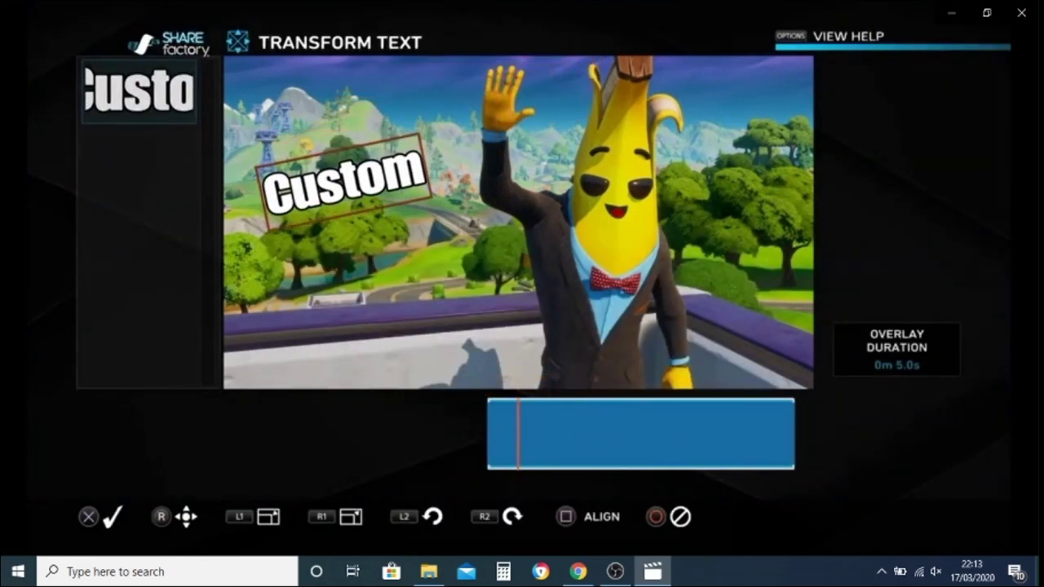
Step: Enlarge the tilted "Custom" text to span from the image's left edge to the banana's arm, and apply the transform
key("Right")
key("Up")
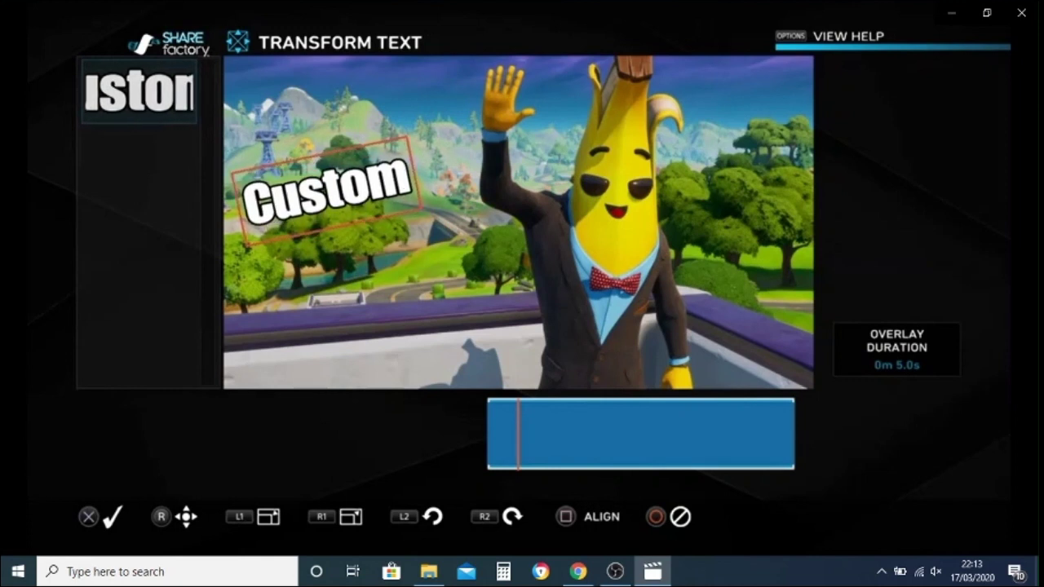
key("Right")
key("Up")
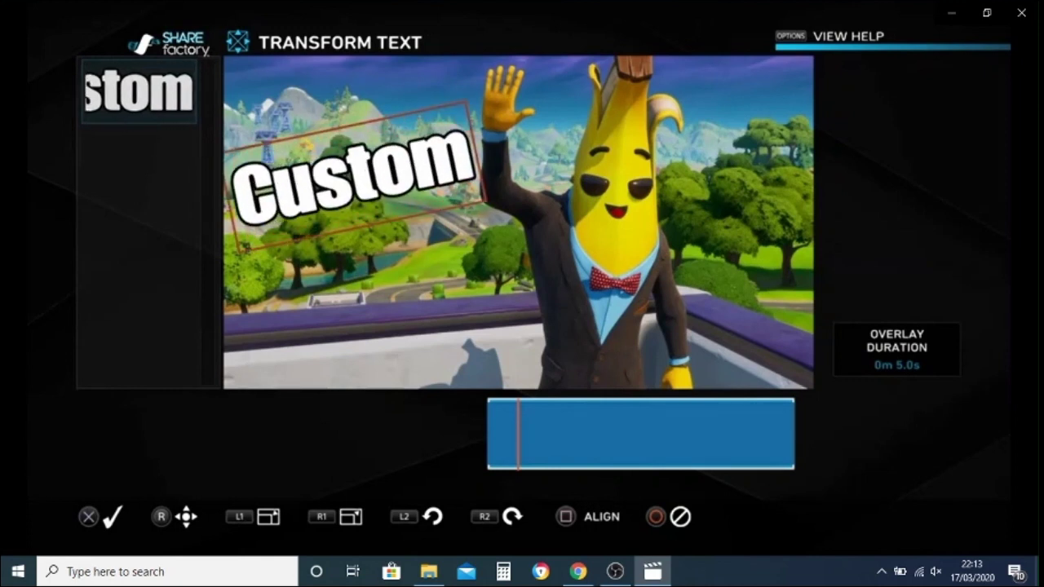
key("Left")
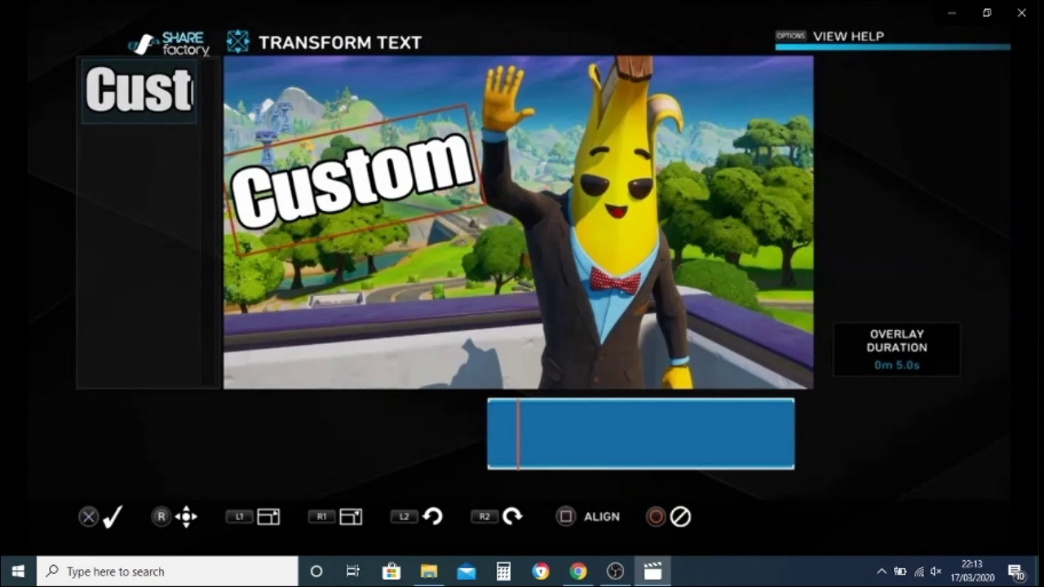
key("Down")
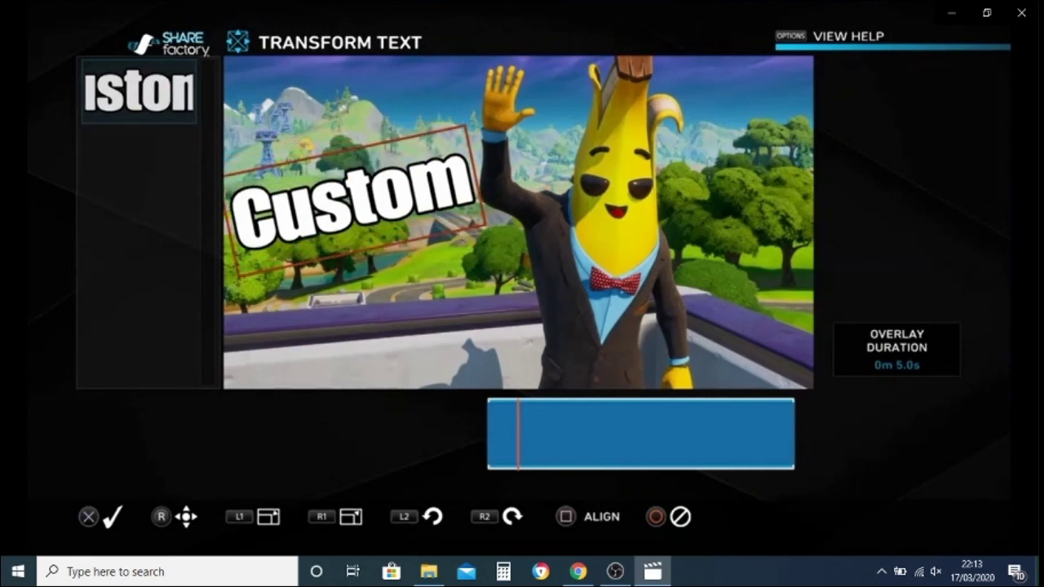
key("Return")
Step: Add a second text overlay to the screenshot in the large bold white style with black outline
key("Return")
key("Down")
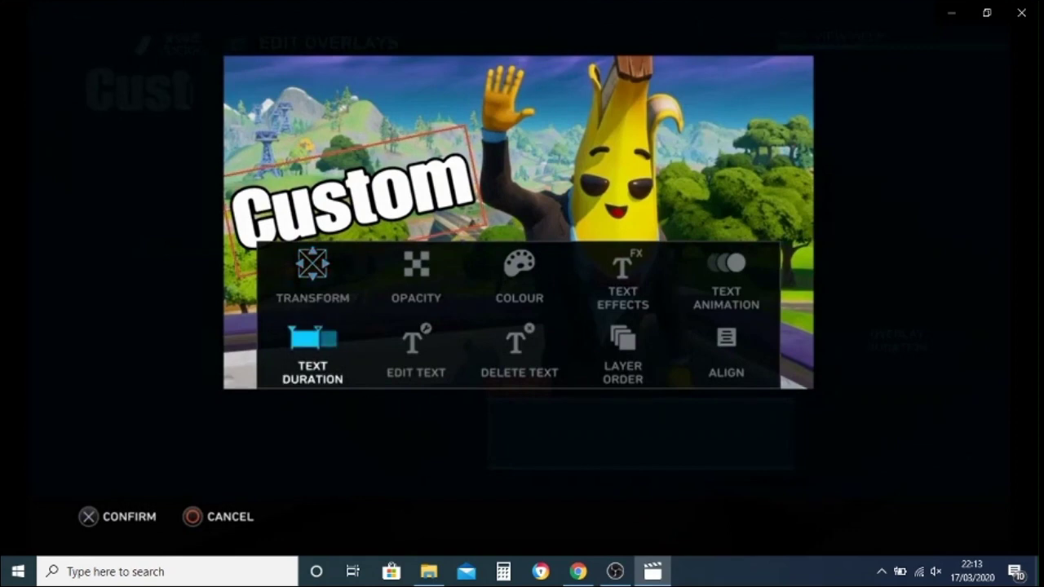
key("Return")
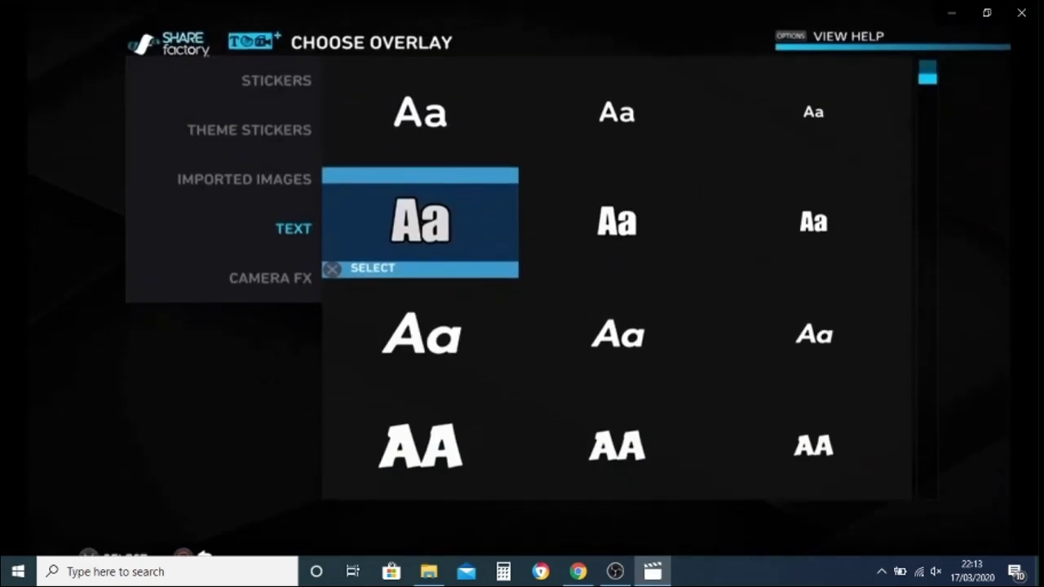
key("Return")
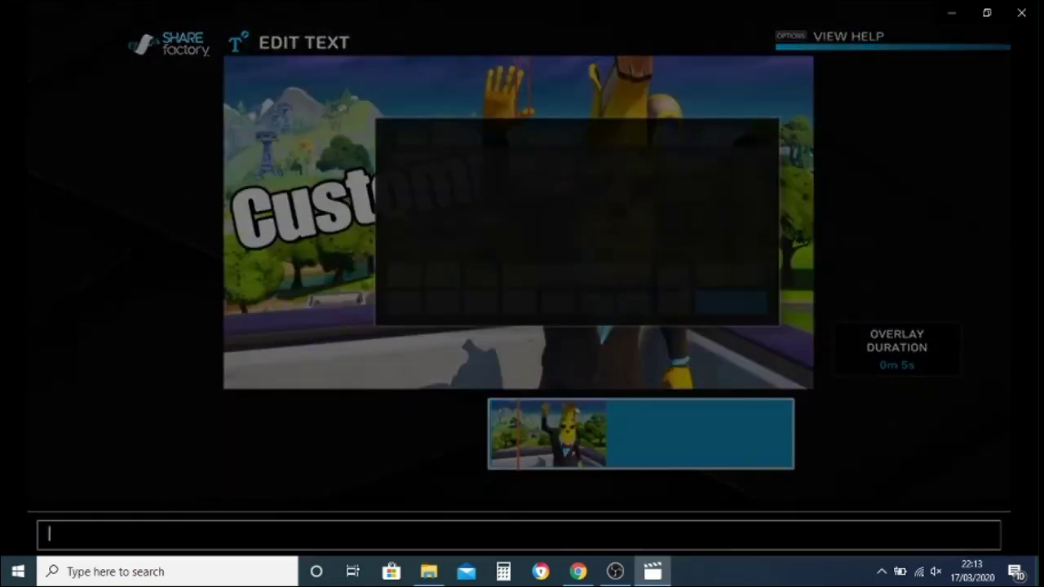
key("Escape")
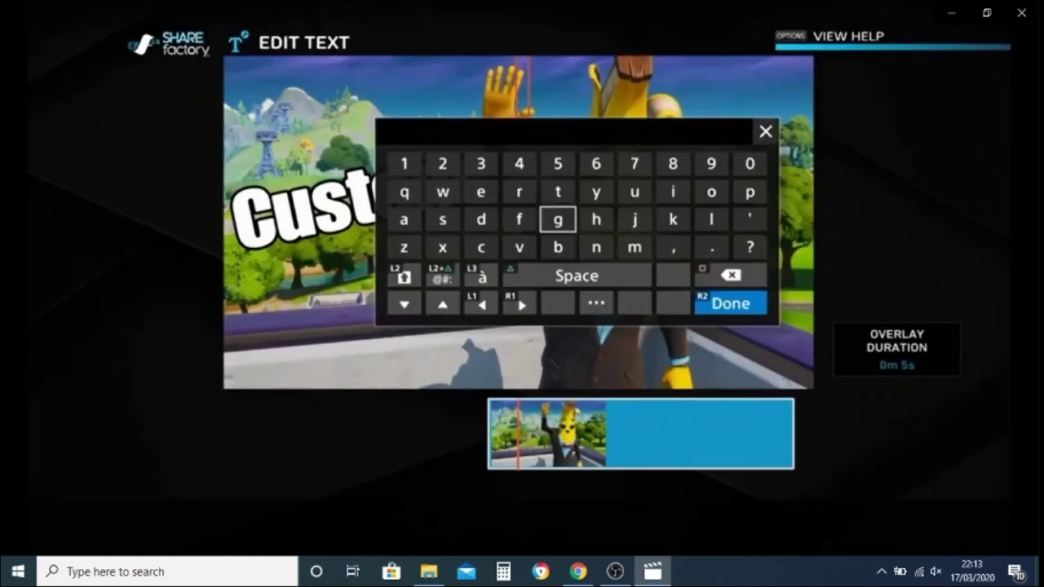
Step: Enter "Thumbnail" as the second overlay's text and accept a duration of 4.5 s
key("Up")
key("Return")
key("Right")
key("Down")
key("Return")
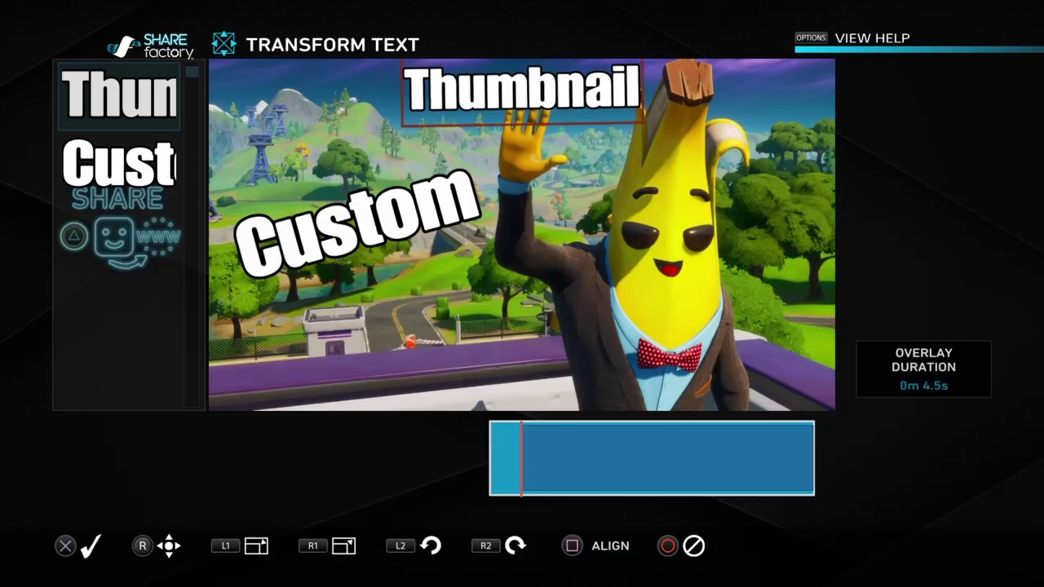
Step: Tilt the "Thumbnail" text counterclockwise, enlarge it and place it directly beneath "Custom", apply the transform and leave overlay editing
key("Down")
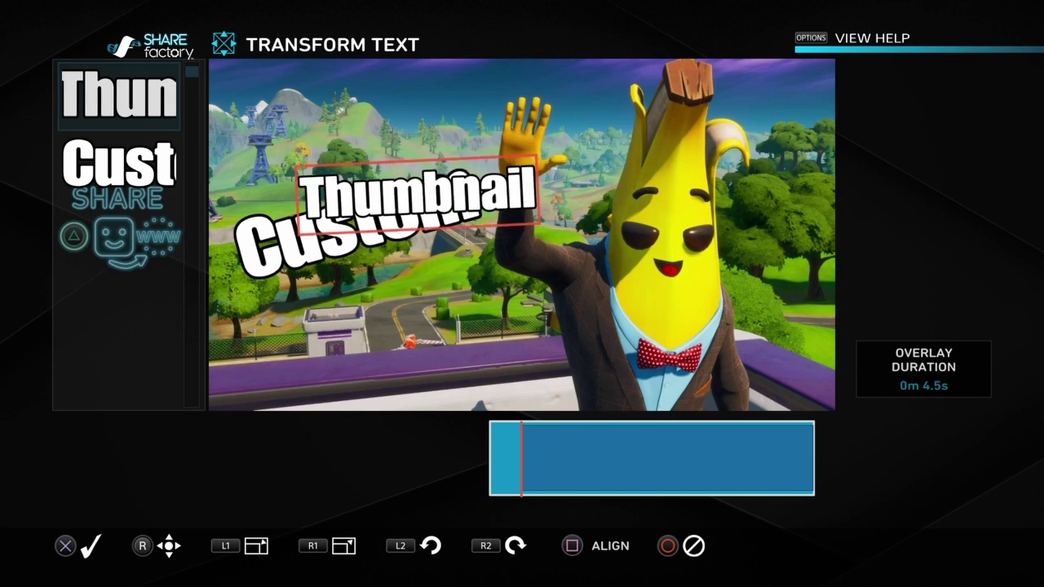
key("L2")
key("Down")
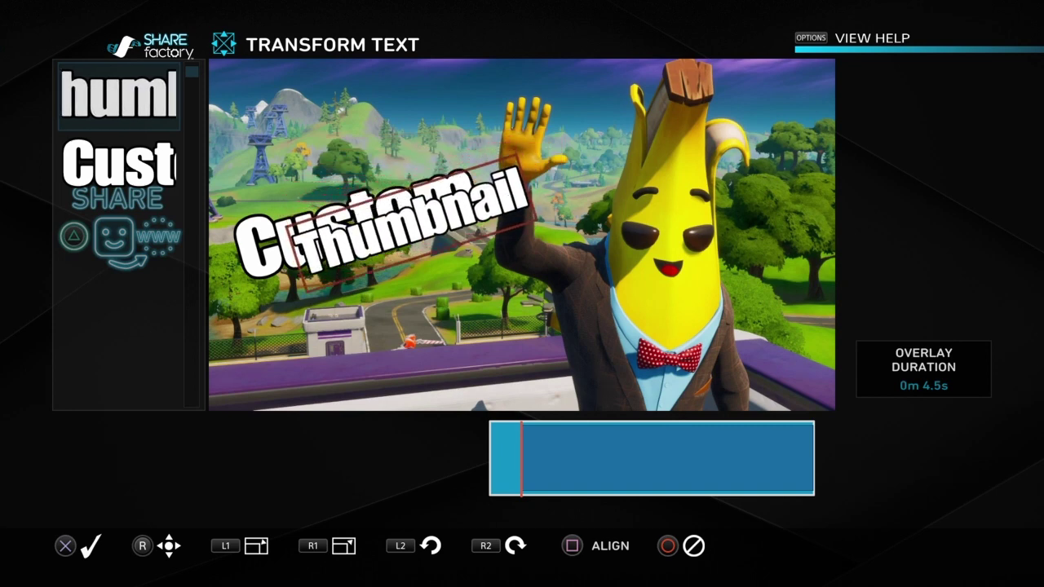
key("Return")
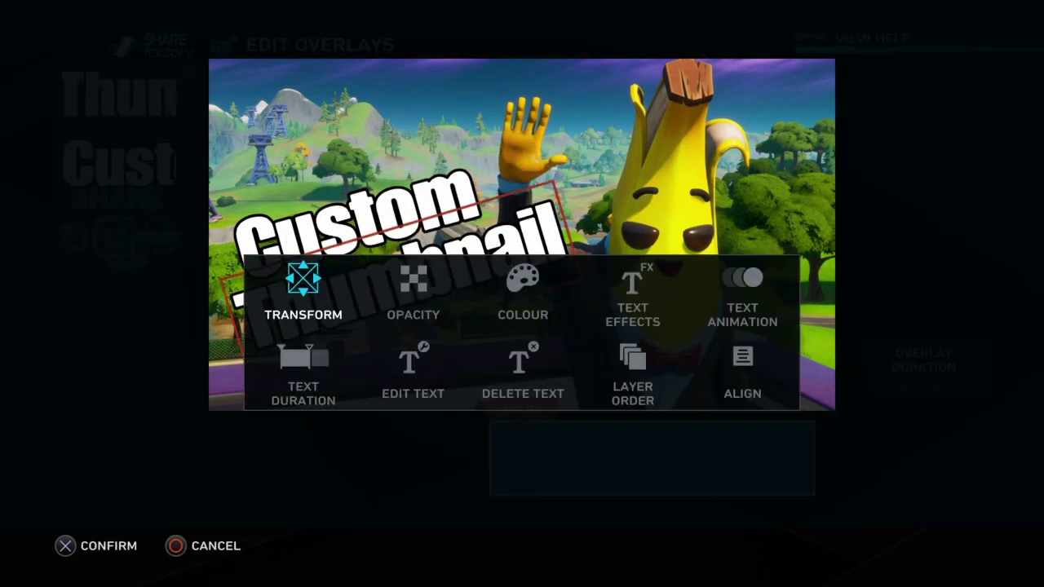
key("Right")
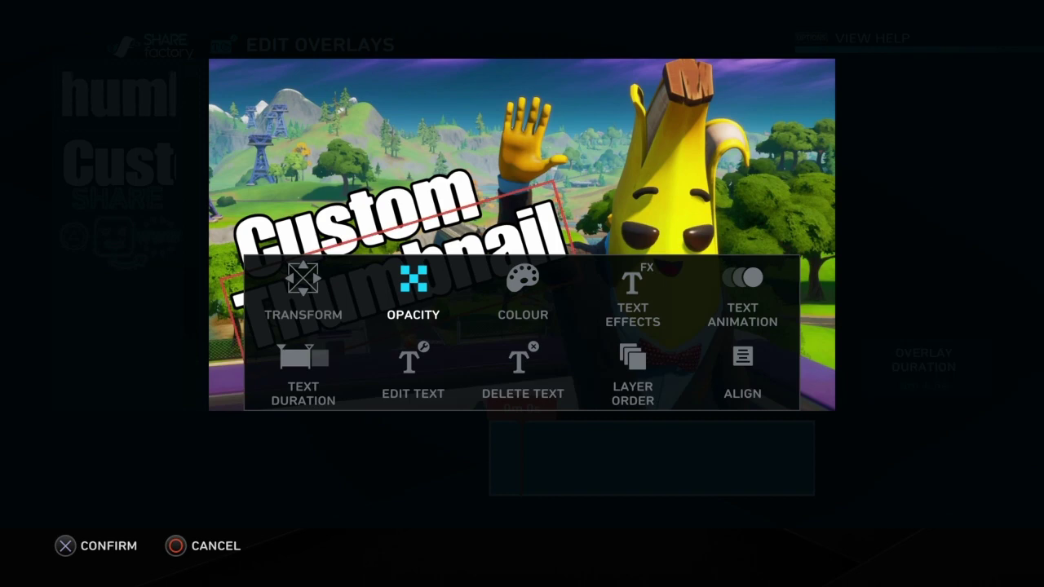
key("Escape")
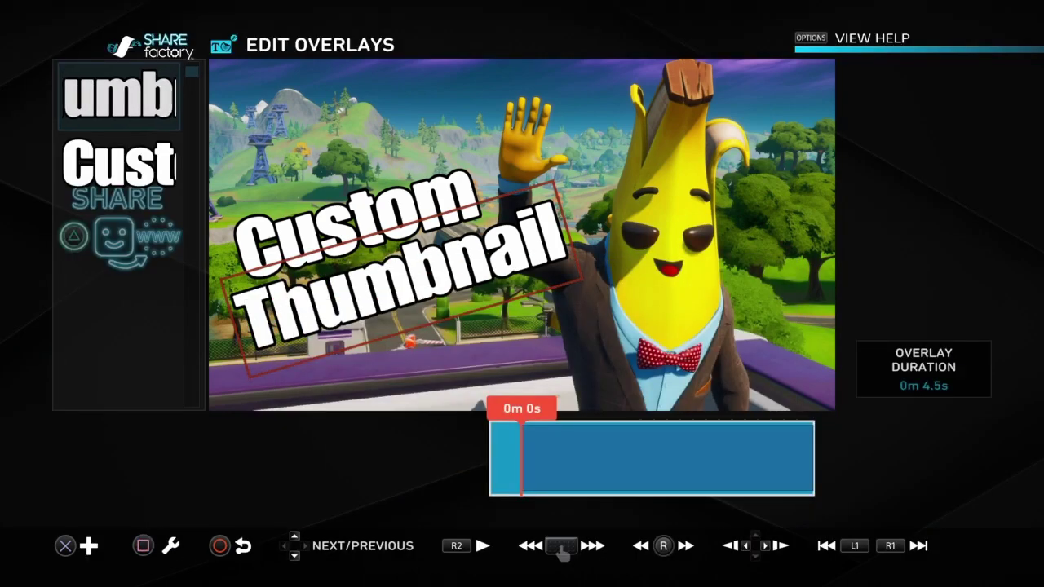
key("Escape")
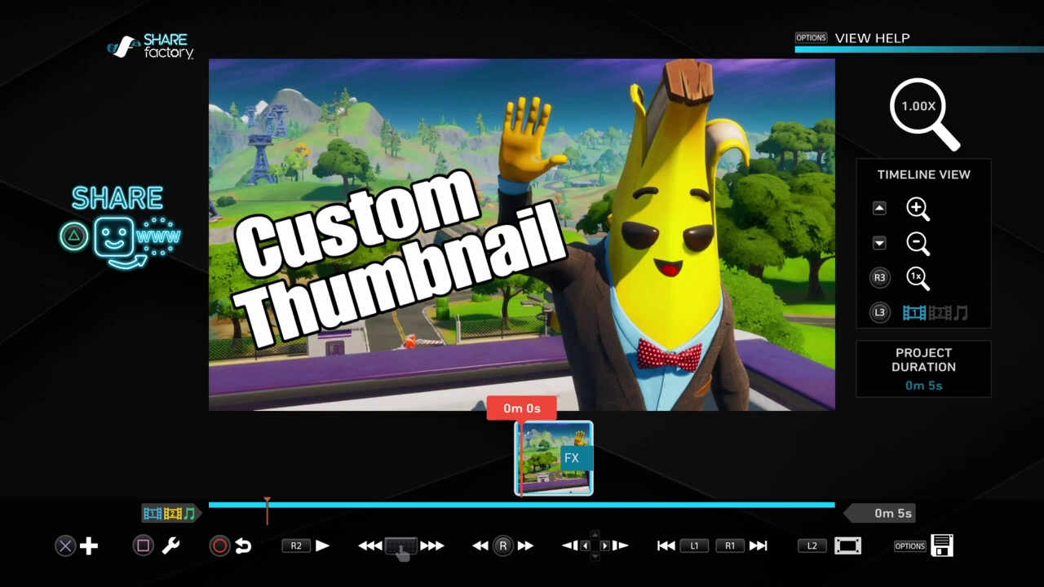
Step: Move the playhead to 0m 1s, at a frame where both the "Custom" and "Thumbnail" overlays are shown
key("Menu")
key("Right")
key("Left")
key("Right")
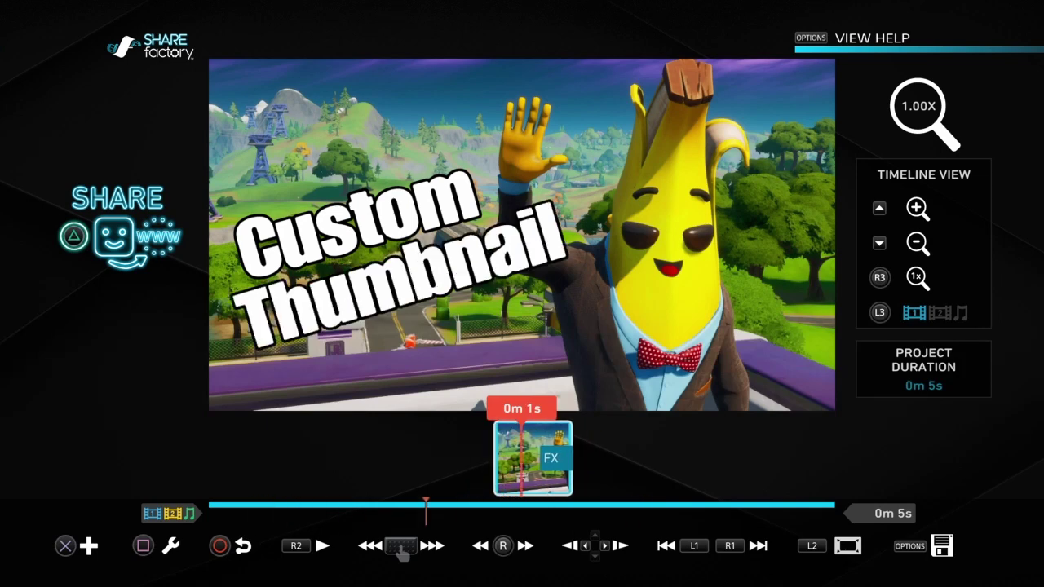
key("Left")
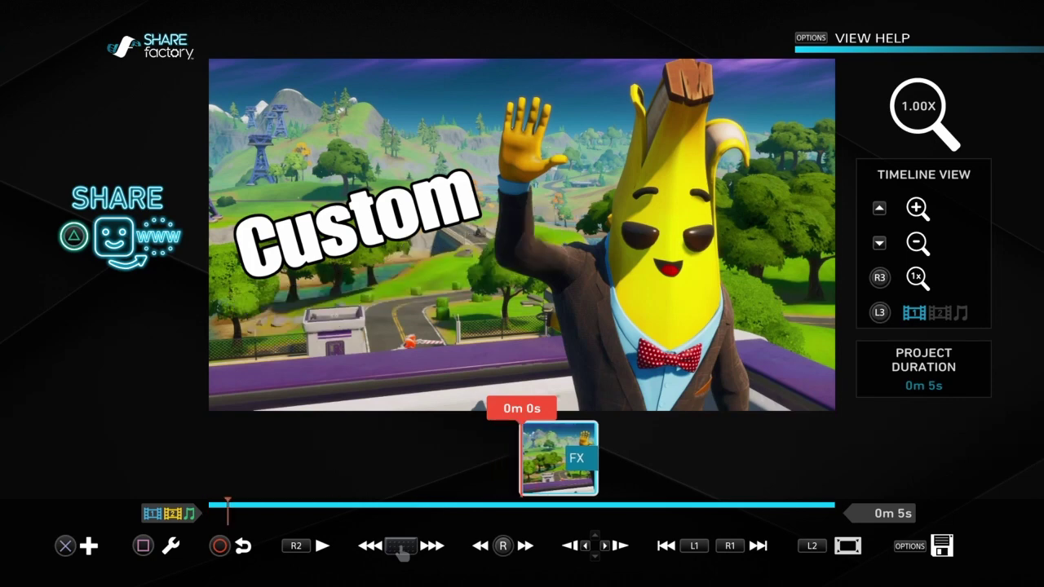
key("Right")
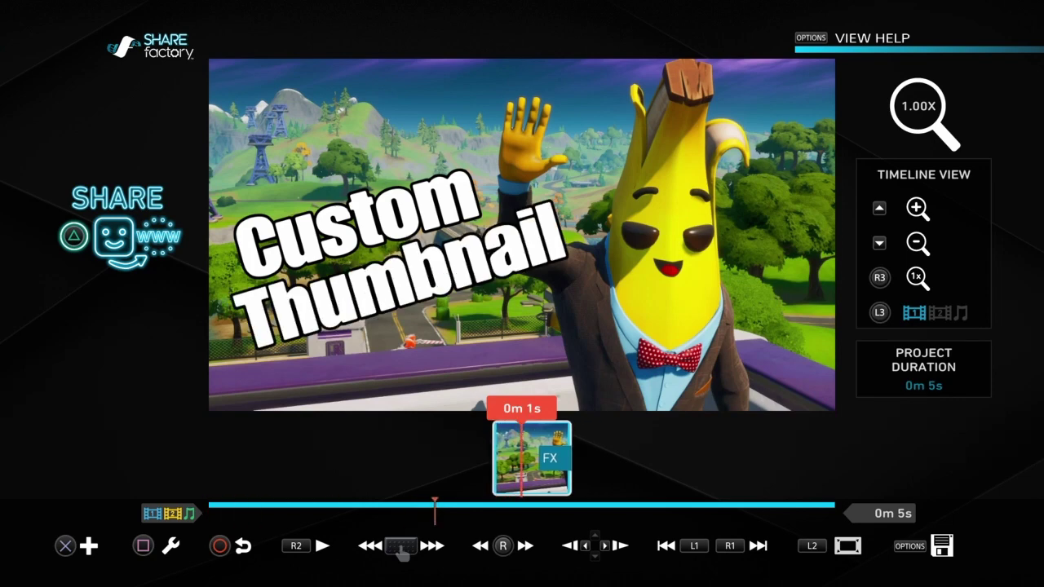
Step: Generate the project thumbnail from the current frame with both text overlays and acknowledge the save
key("Menu")
key("Right")
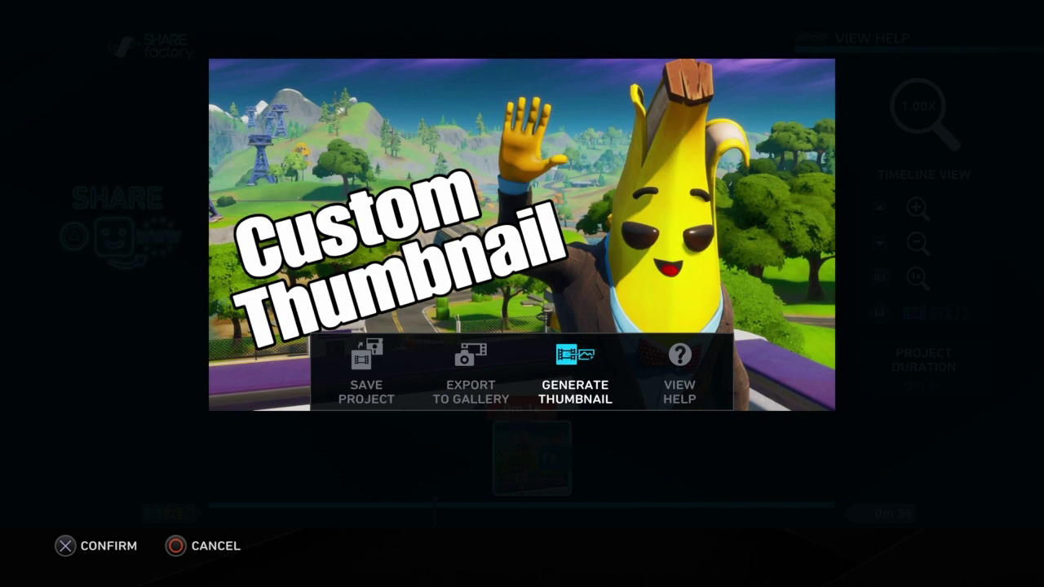
key("Return")
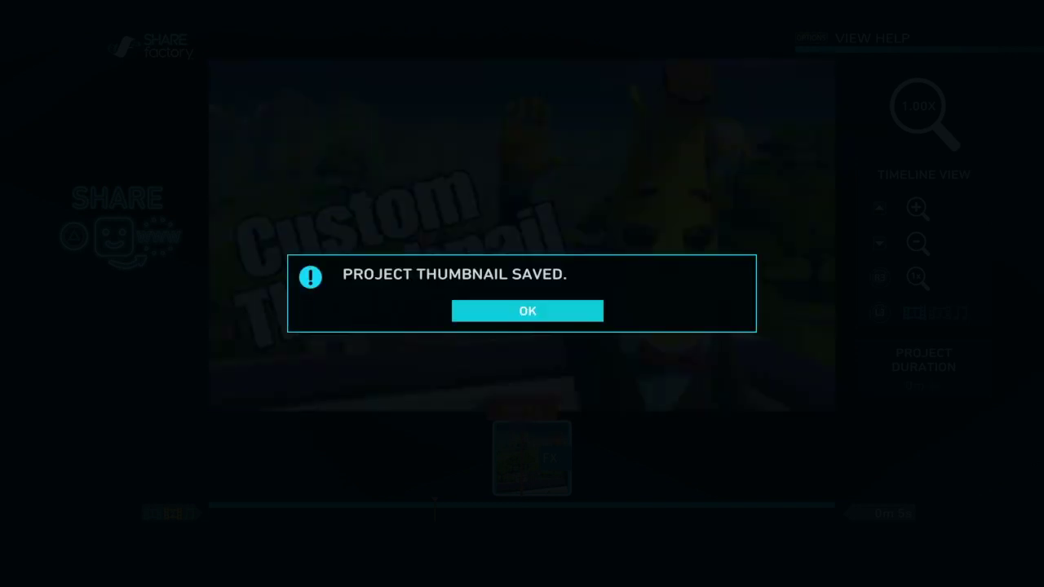
key("Return")
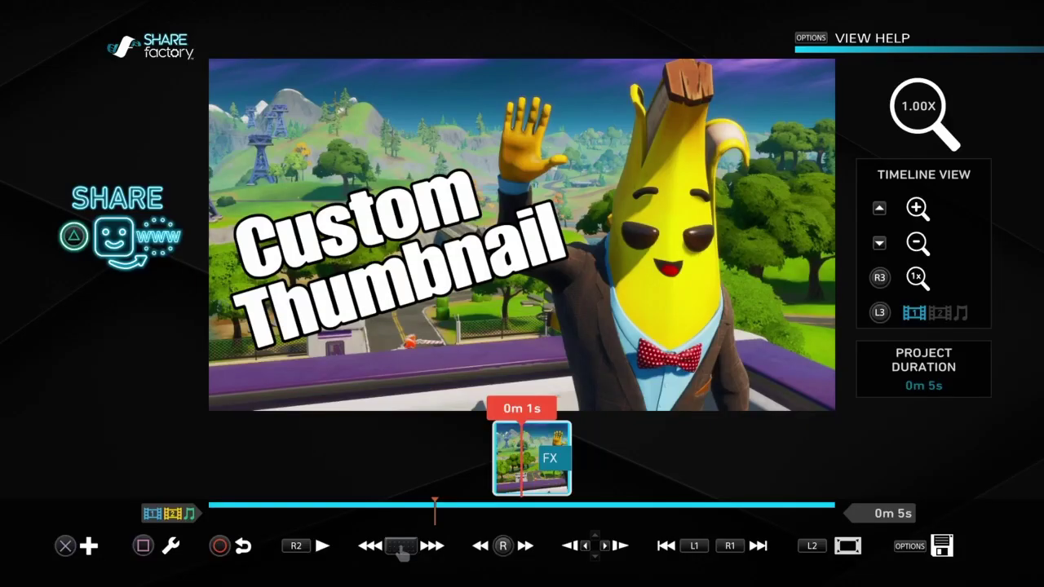
Step: Save the project and exit it
key("Escape")
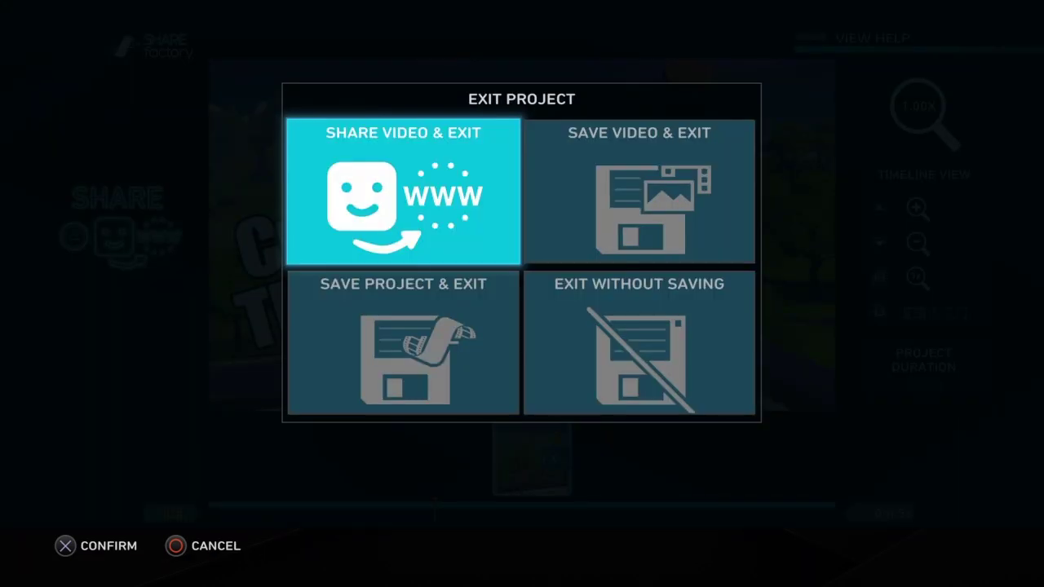
key("Down")
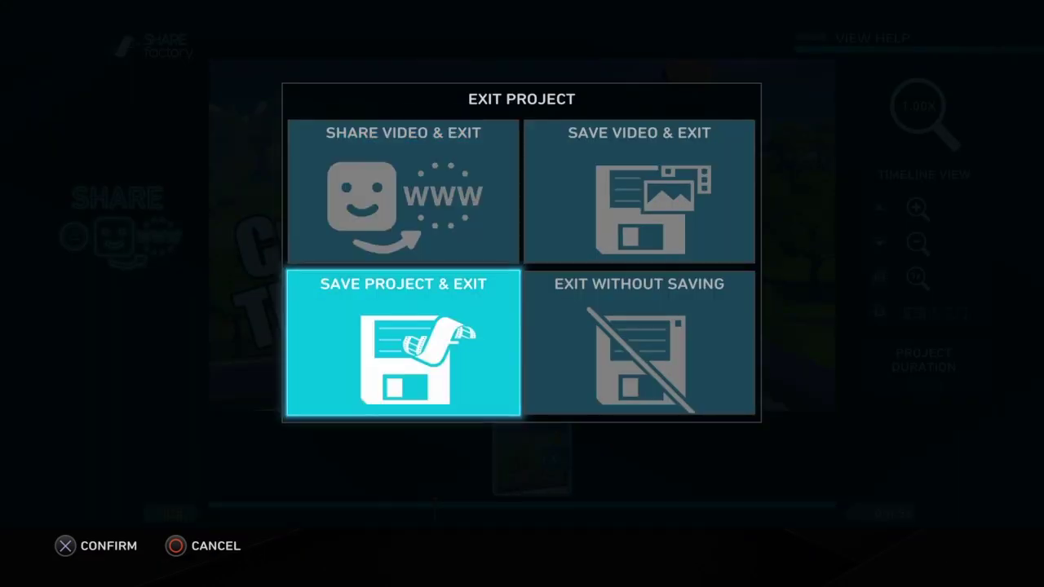
key("Return")
key("Return")
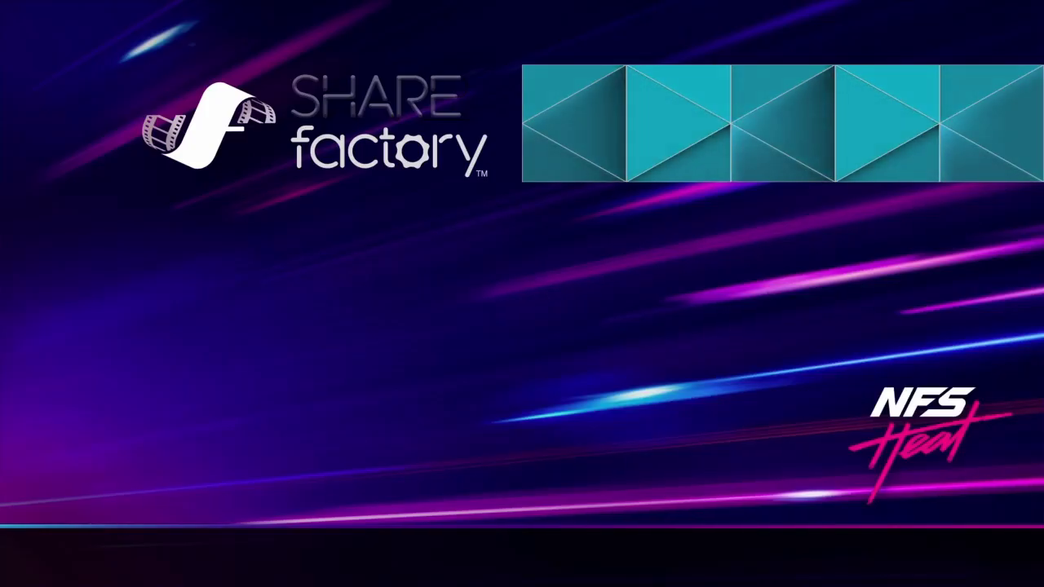
Step: Start a new video project using the SHAREfactory theme
key("Right")
key("Left")
key("Return")
key("Right")
key("Down")
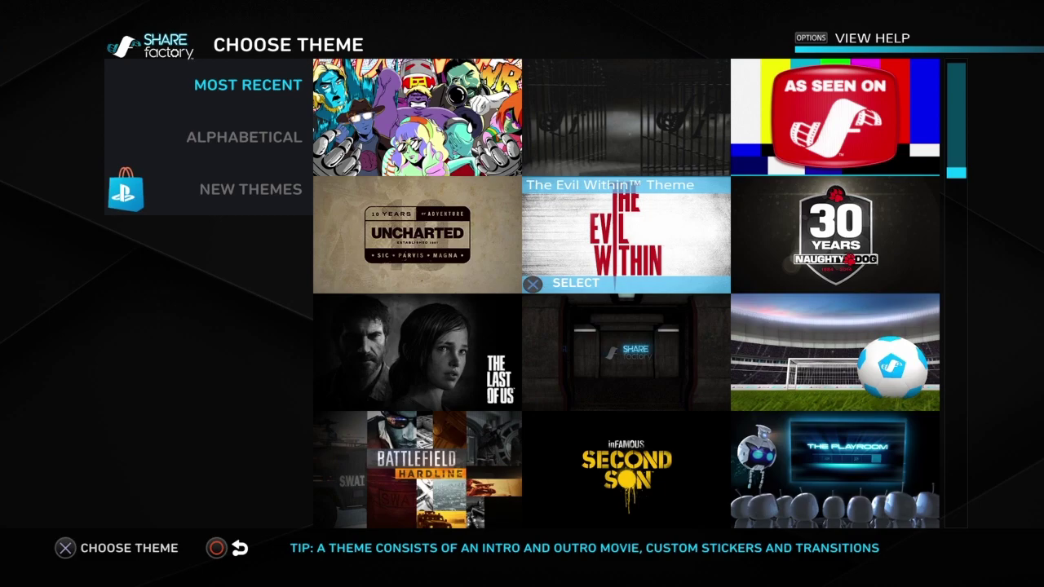
key("Down")
key("Down")
key("Down")
key("Return")
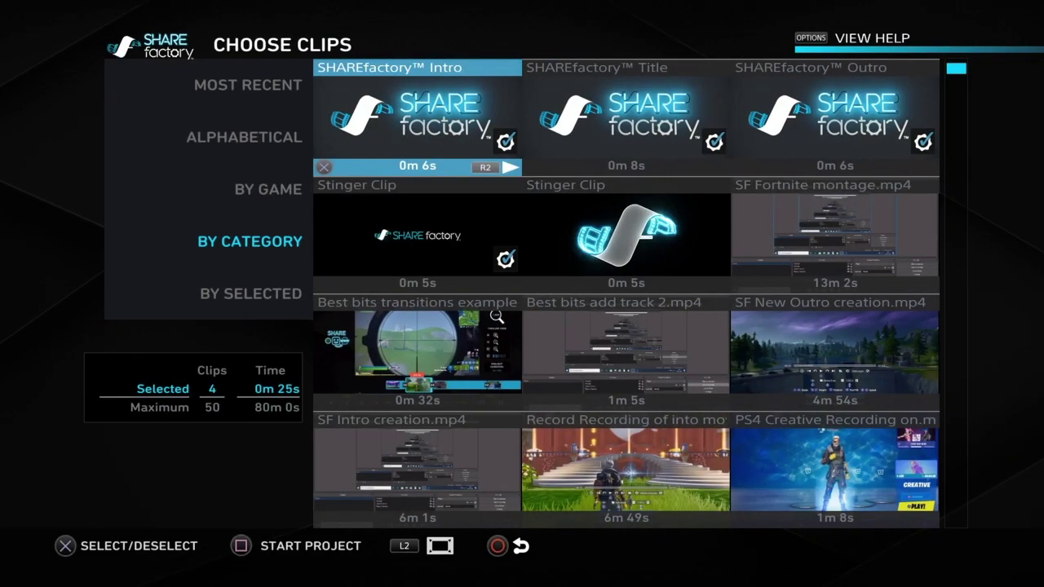
Step: Deselect the SHAREfactory Intro, Title and Outro clips, keep only the first Stinger Clip selected, and start the project
key("Return")
key("Right")
key("Return")
key("Right")
key("Return")
key("Down")
key("Down")
key("Down")
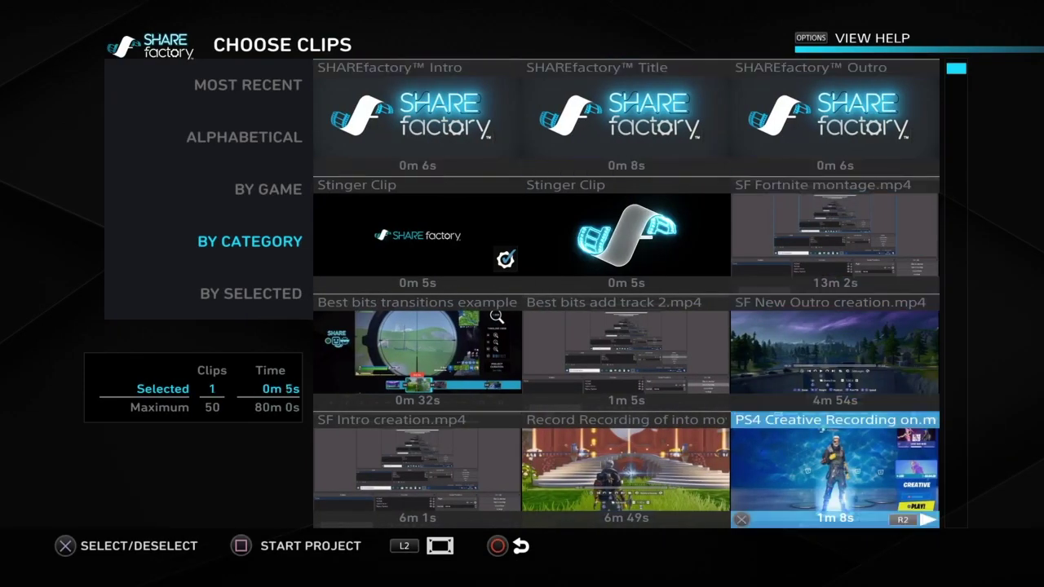
key("Down")
key("Up")
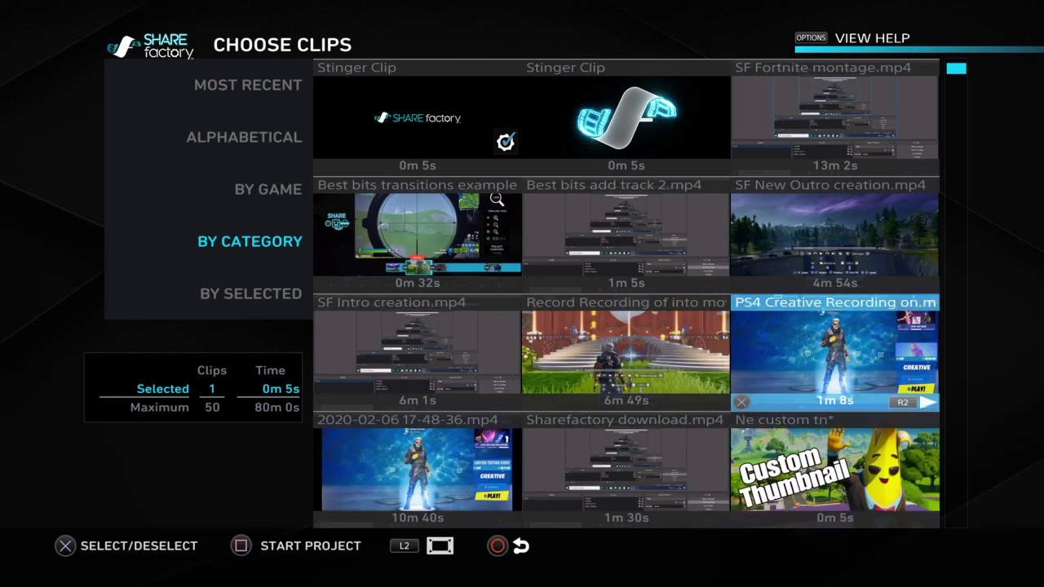
key("square")
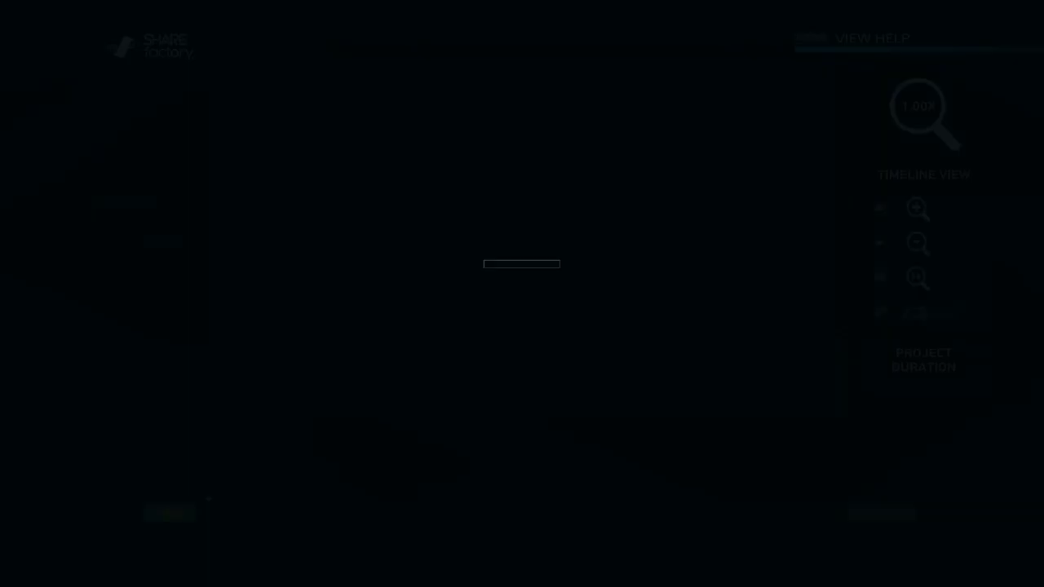
Step: Add the most recent "Ne custom tn*" clip with the "Custom Thumbnail" text behind the stinger clip, and leave clip splitting
key("Up")
key("Up")
key("Right")
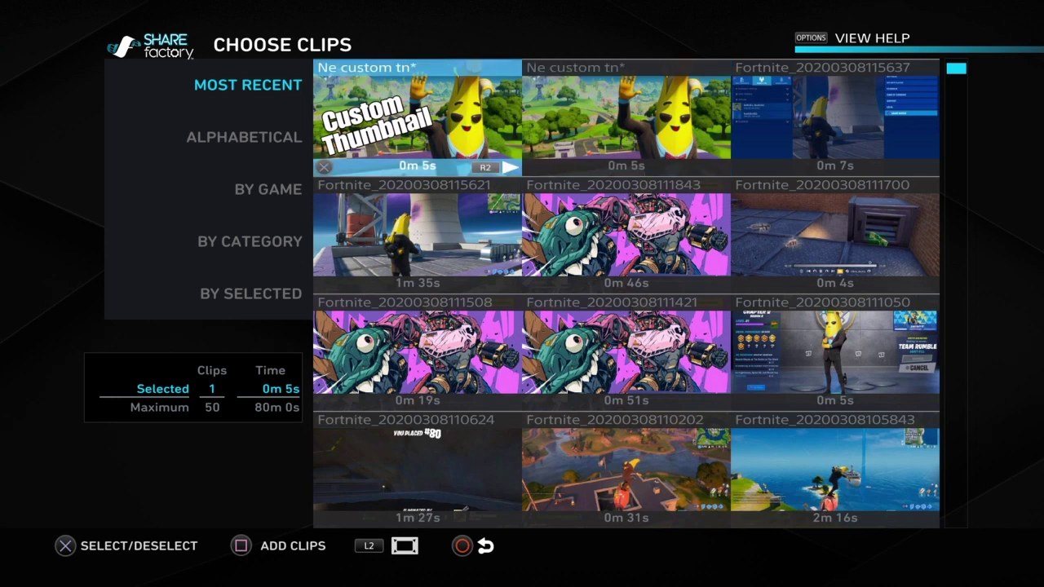
key("Return")
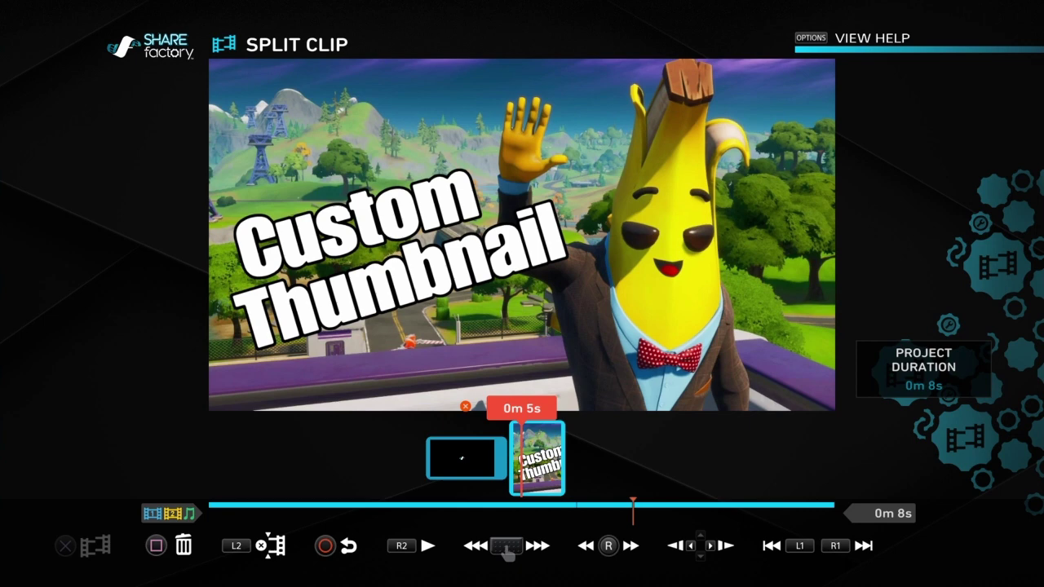
key("Escape")
key("Menu")
key("Right")
key("Right")
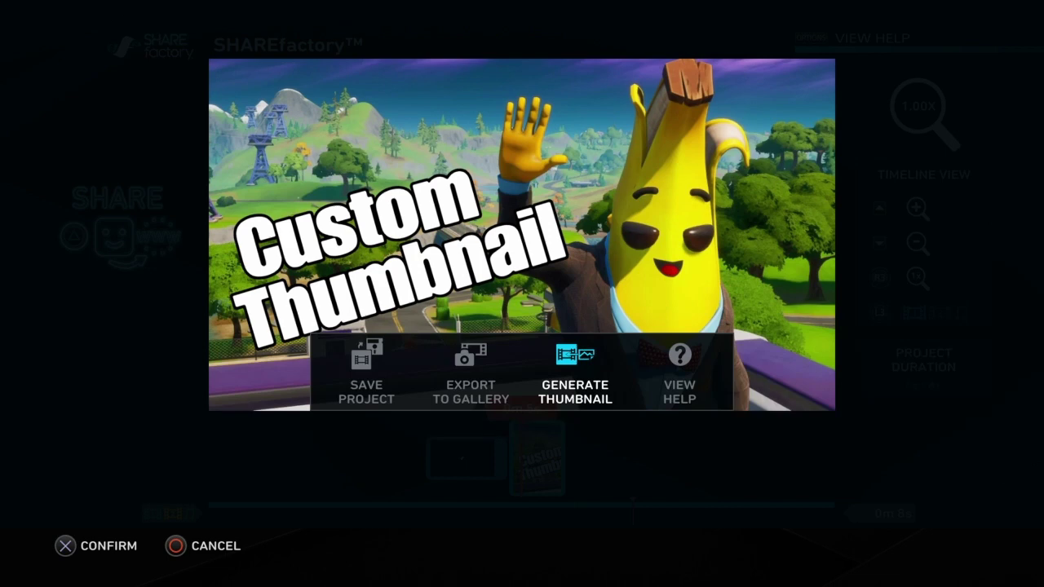
key("Escape")
Step: Look through the editing options for the custom thumbnail clip and open its overlay editing
key("Return")
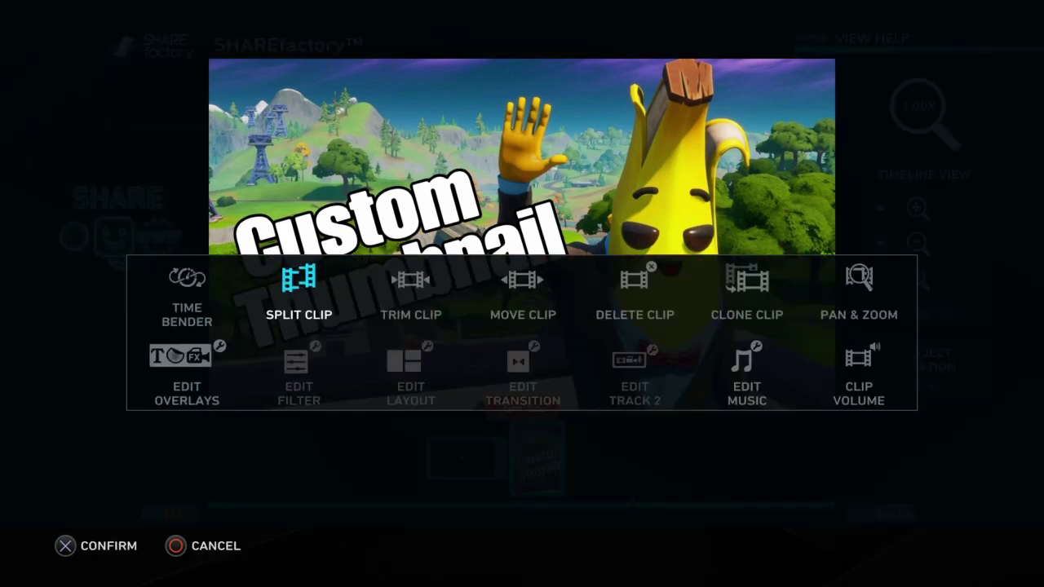
key("Right")
key("Right")
key("Right")
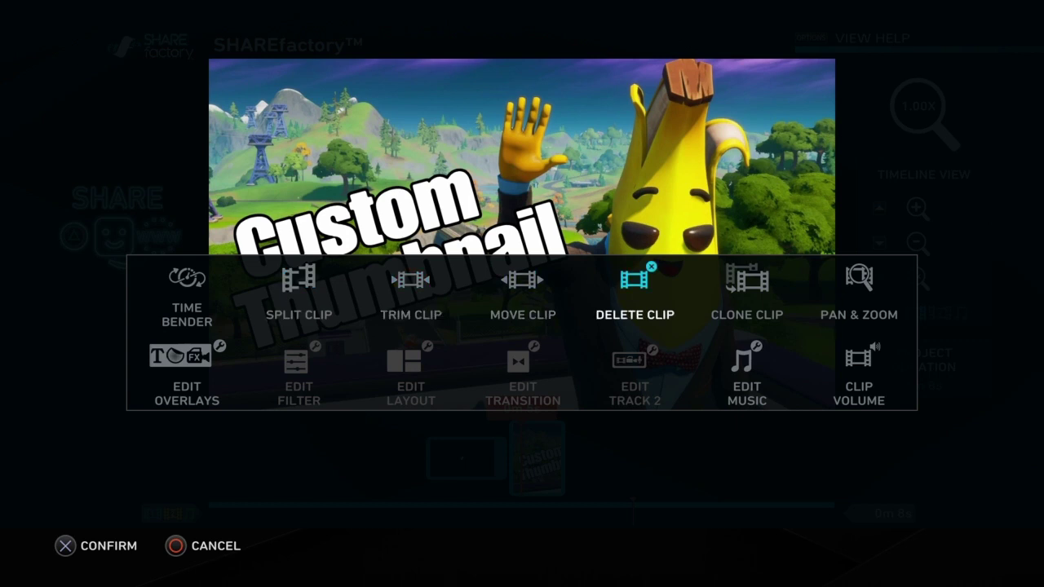
key("Left")
key("Left")
key("Left")
key("Down")
key("Left")
key("Up")
key("Right")
key("Down")
key("Return")
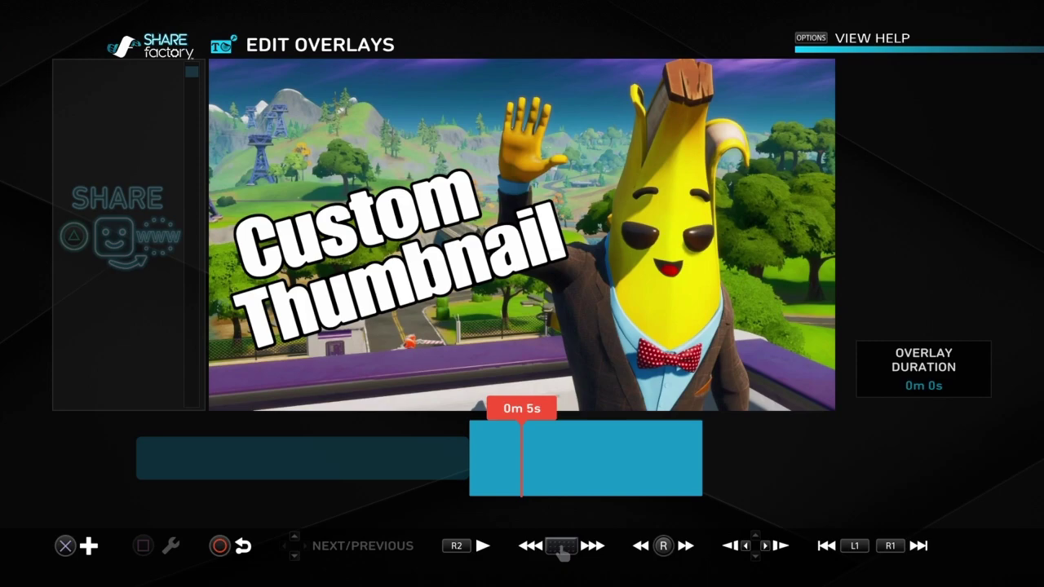
key("Right")
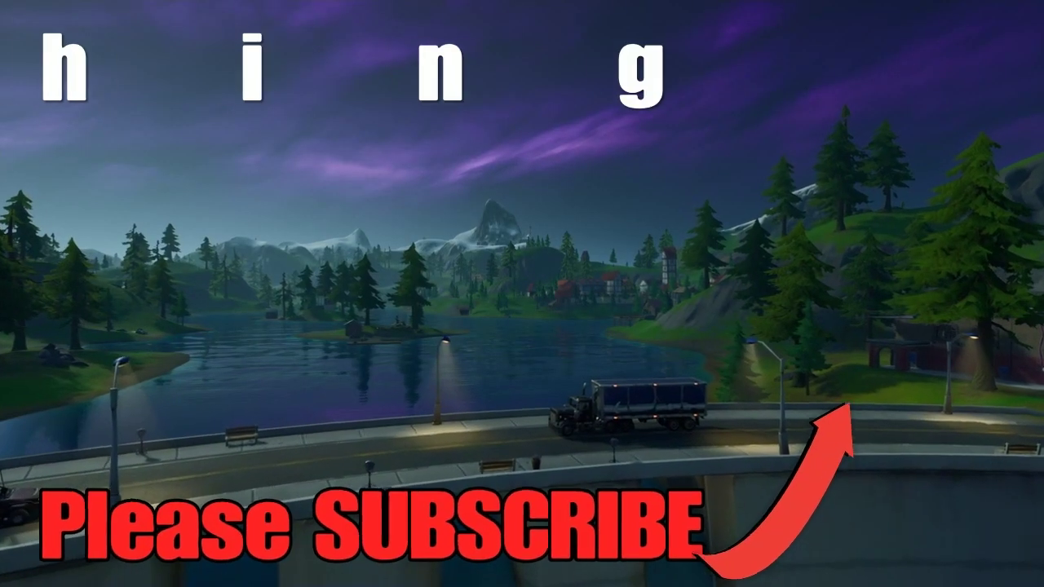